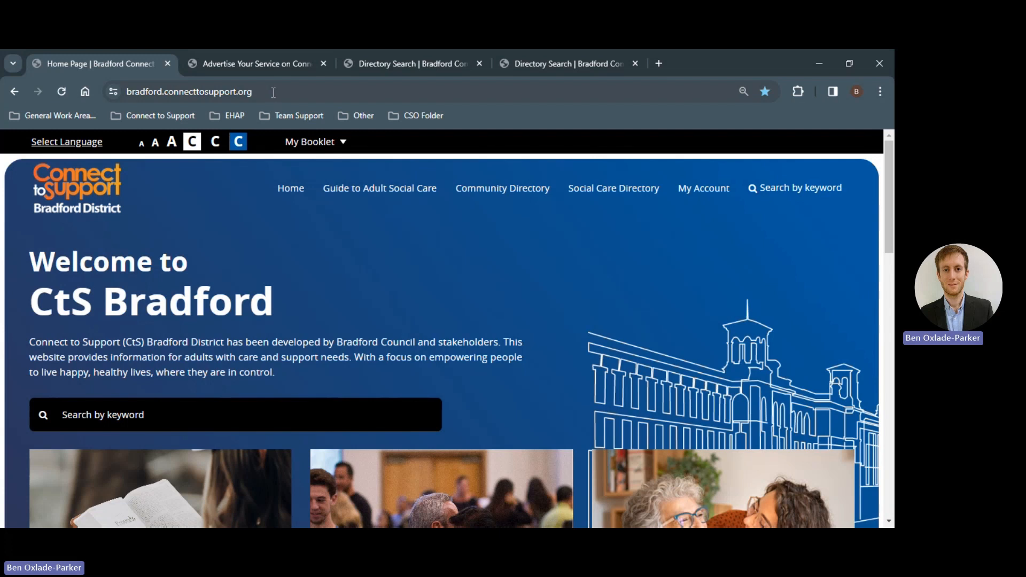
- Open the Community Directory on the Connect to Support Bradford site and start a new listing
left_click_drag(273, 93, 128, 92)
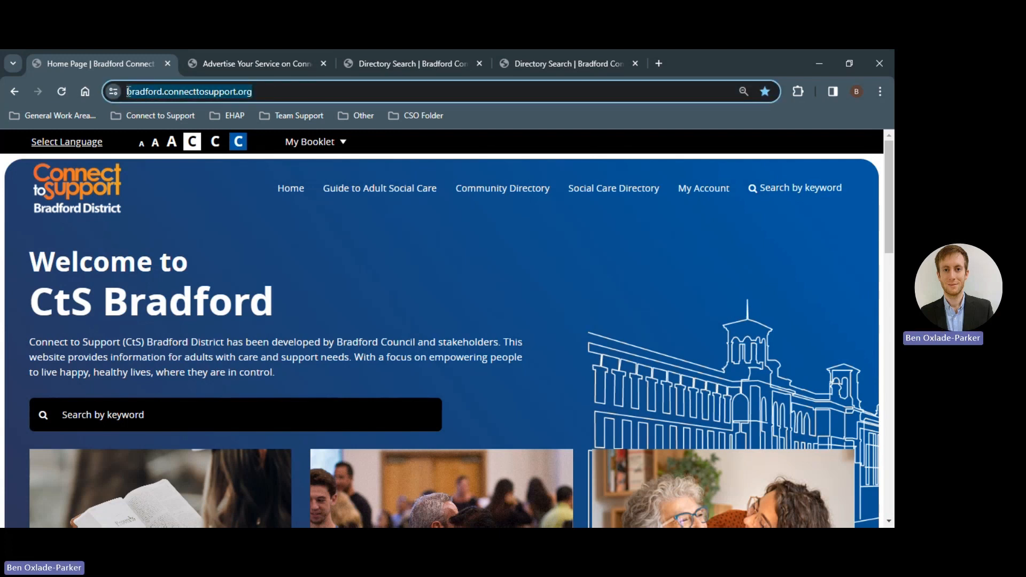
left_click(309, 245)
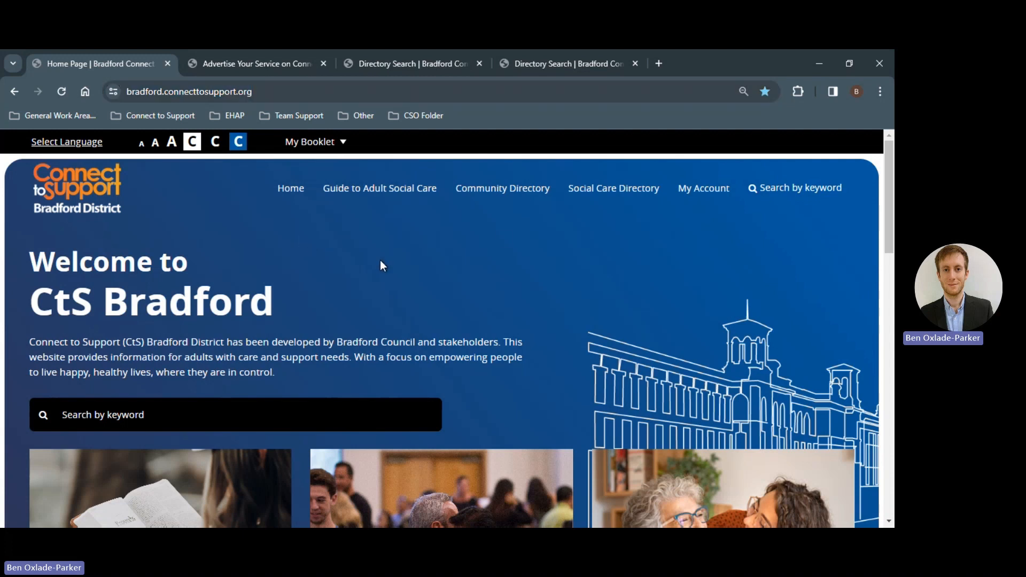
left_click(501, 191)
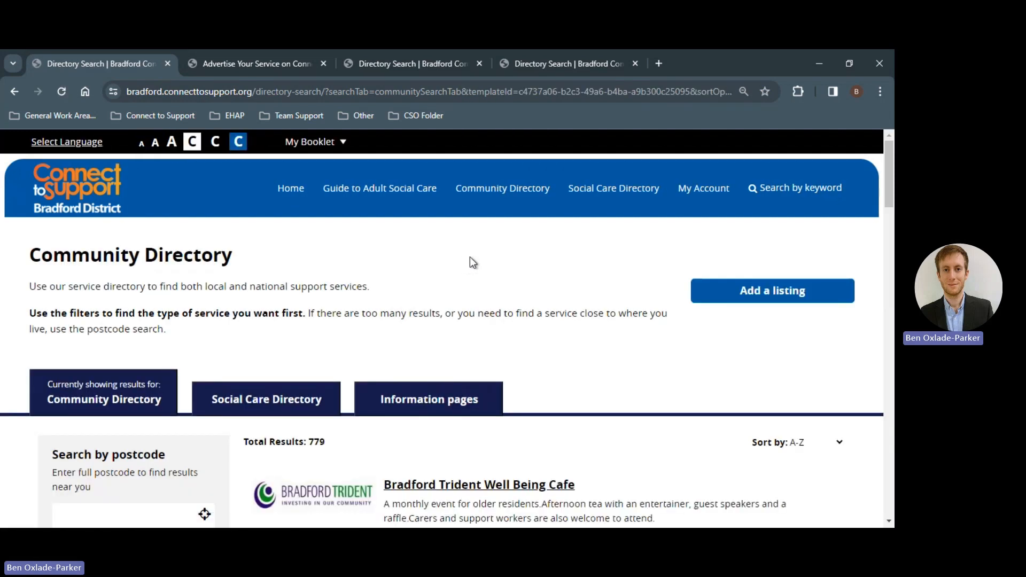
left_click(776, 296)
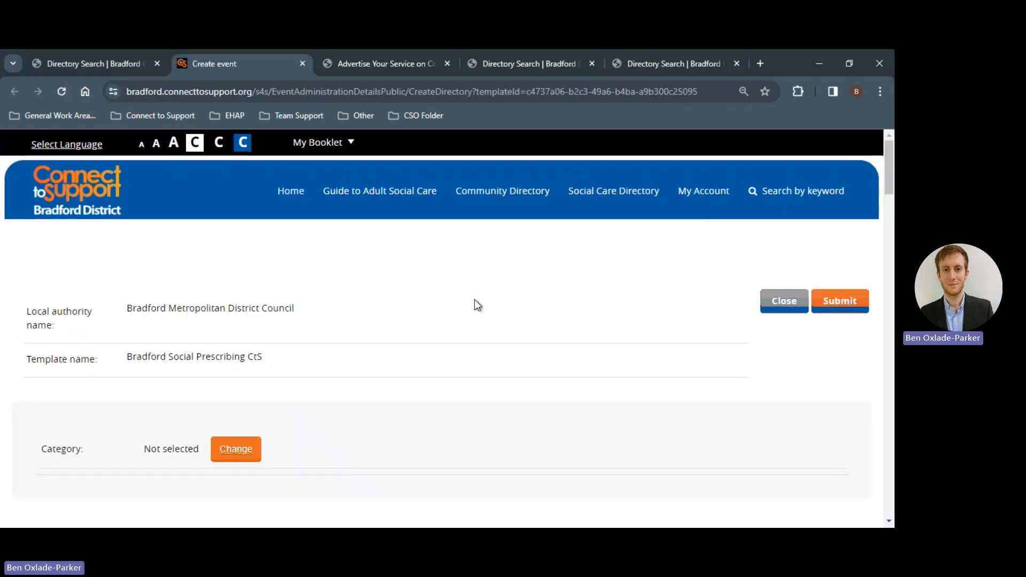
- Set the listing's directory name to "TEMPLATE/EXAMPLE SERVICE"
scroll(467, 278, "down", 2)
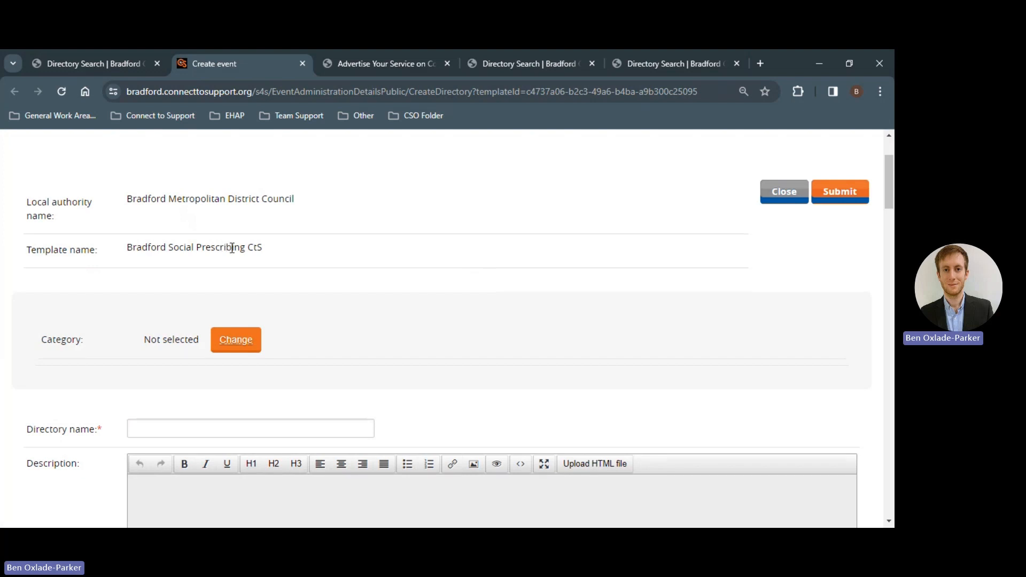
scroll(232, 248, "down", 2)
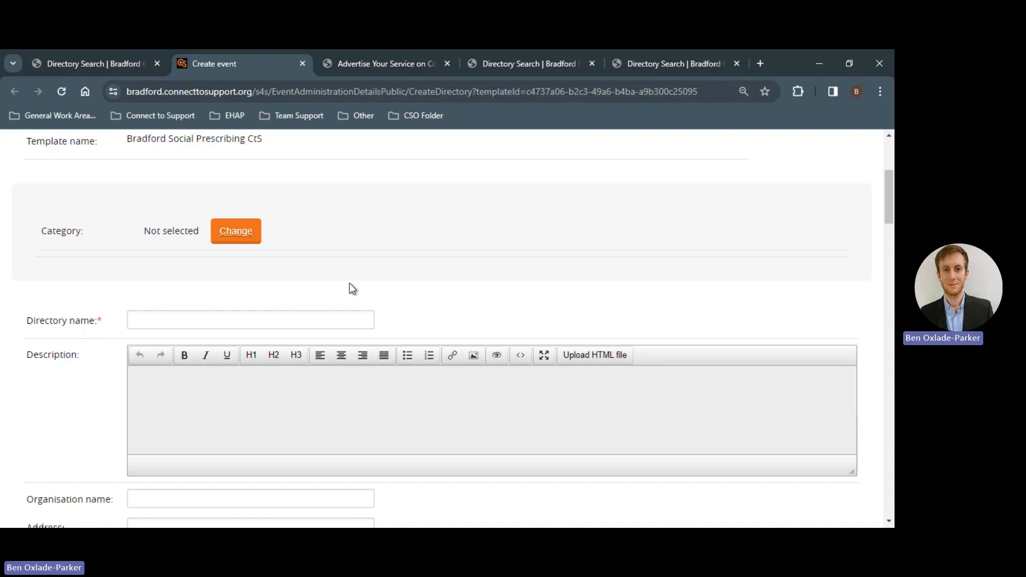
scroll(374, 278, "down", 2)
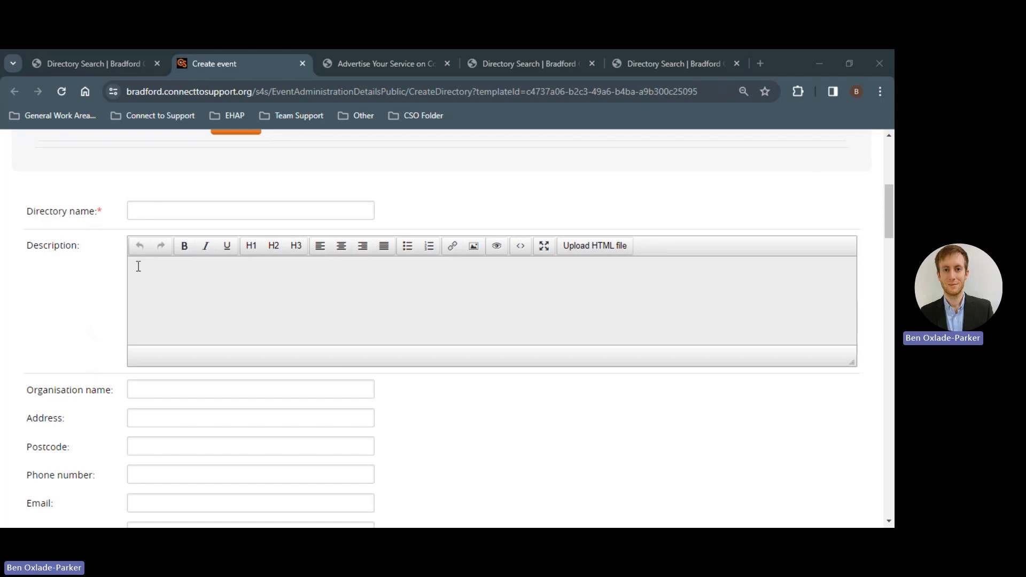
left_click(247, 210)
type("TEMPLATE/EXAMPLE SERVICE")
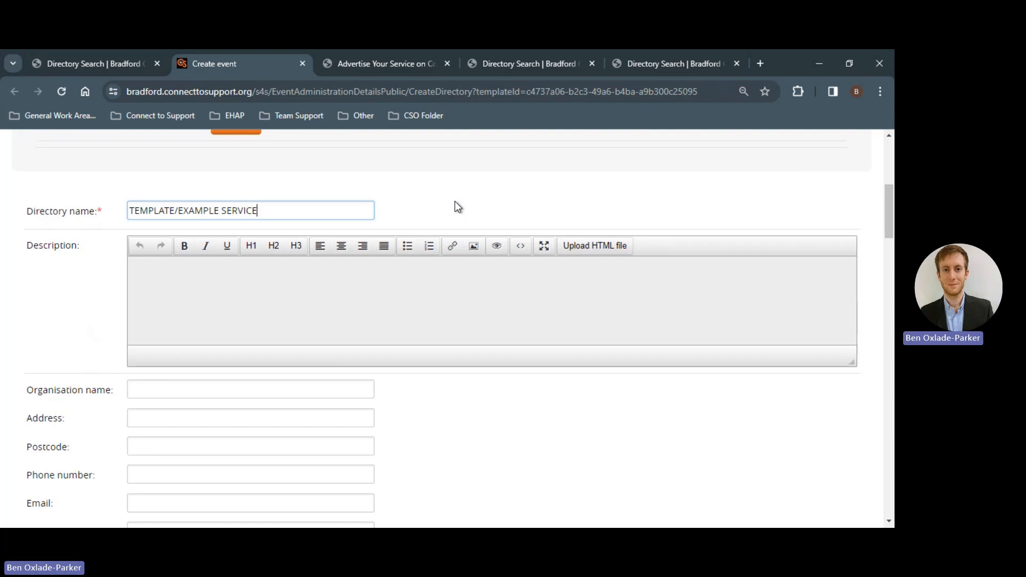
- Fill the description with unformatted text: "Details of your group/activity are explained here. This can include:", followed by organisation, provision and atmosphere lines
key("alt+Tab")
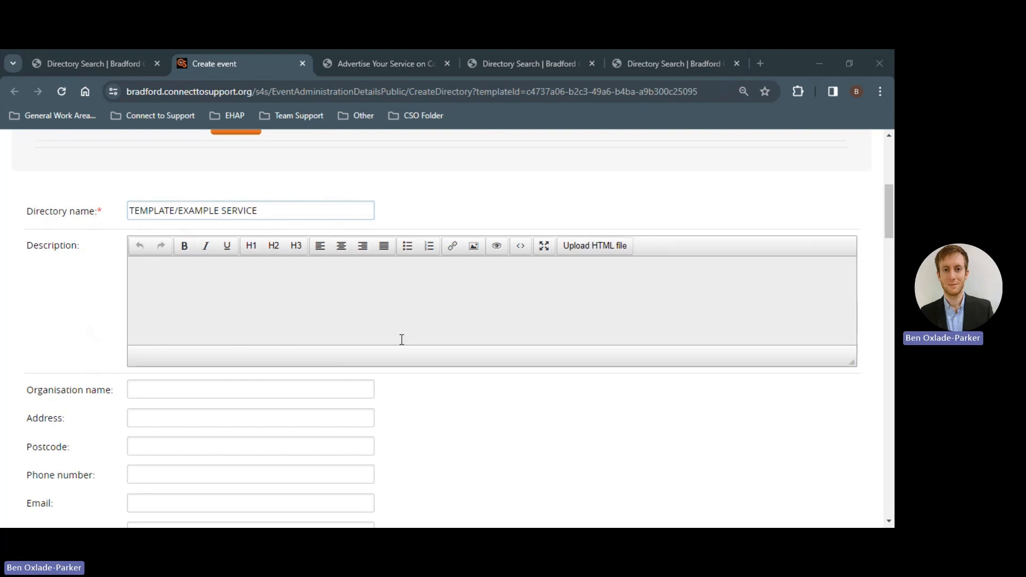
left_click(204, 276)
type("Details of your group/activity are explained here. This can include: Who you are (organisation) What your providing The atmosphere of the group/activity")
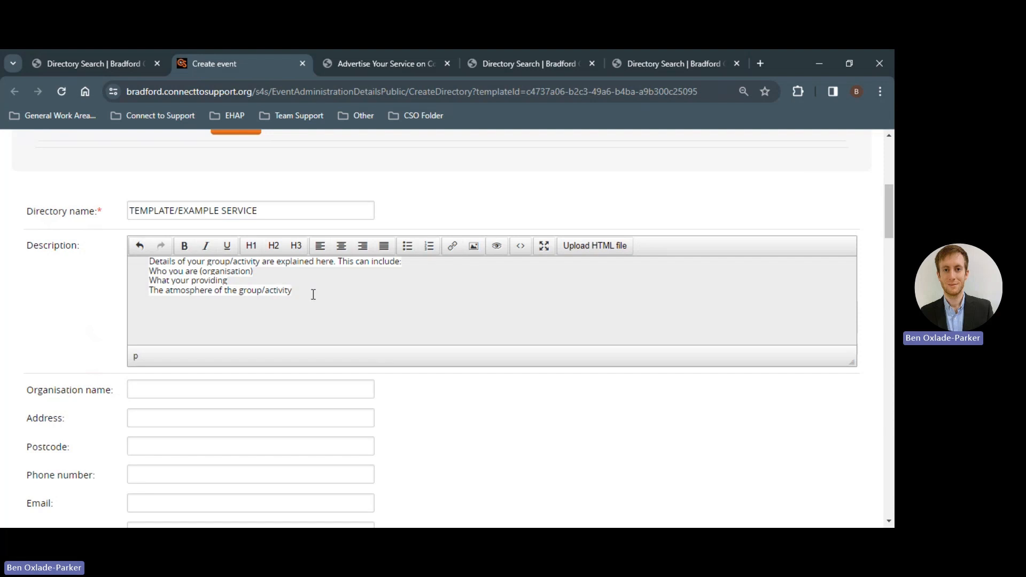
left_click_drag(310, 293, 137, 262)
key("ctrl+c")
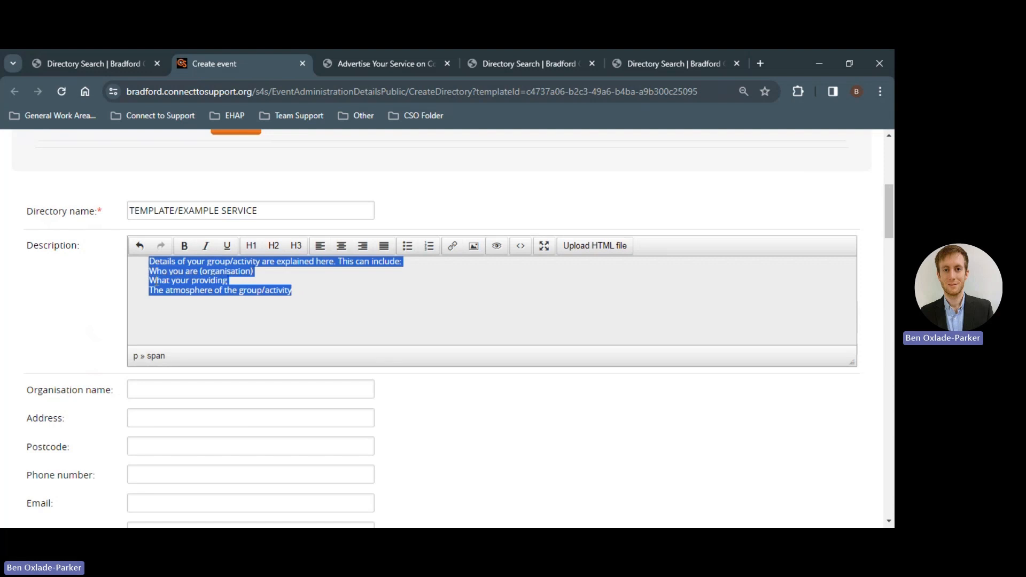
key("BackSpace")
right_click(140, 264)
left_click(210, 391)
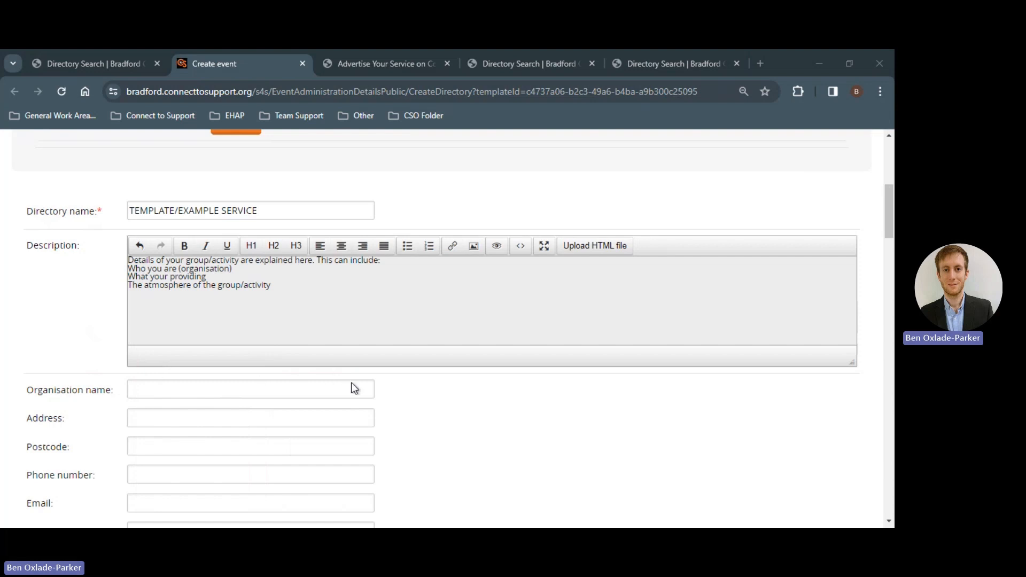
- Paste "WeCare4U (Example Service)" as plain text for the organisation name
scroll(342, 374, "down", 2)
left_click(213, 279)
right_click(212, 278)
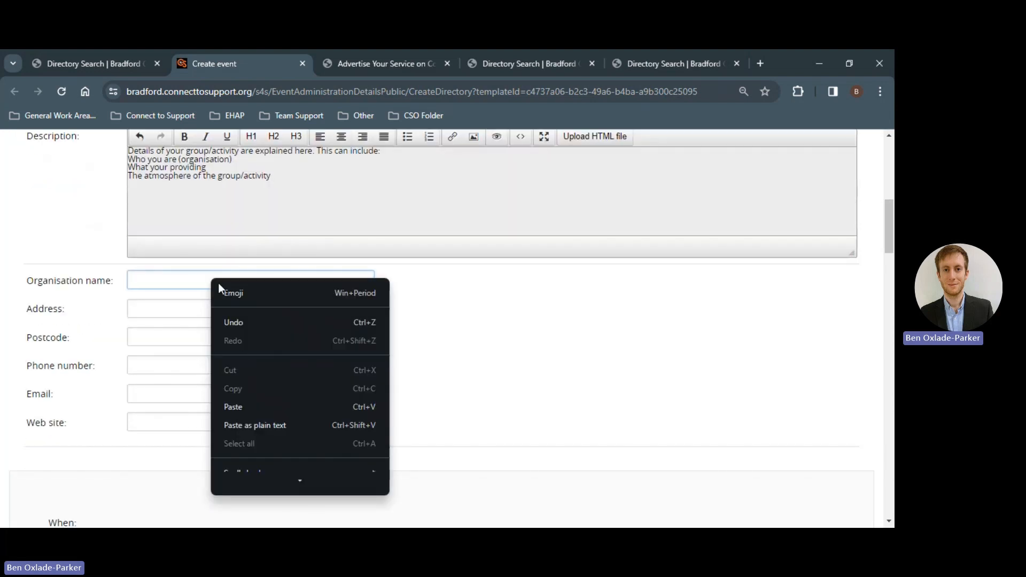
left_click(268, 425)
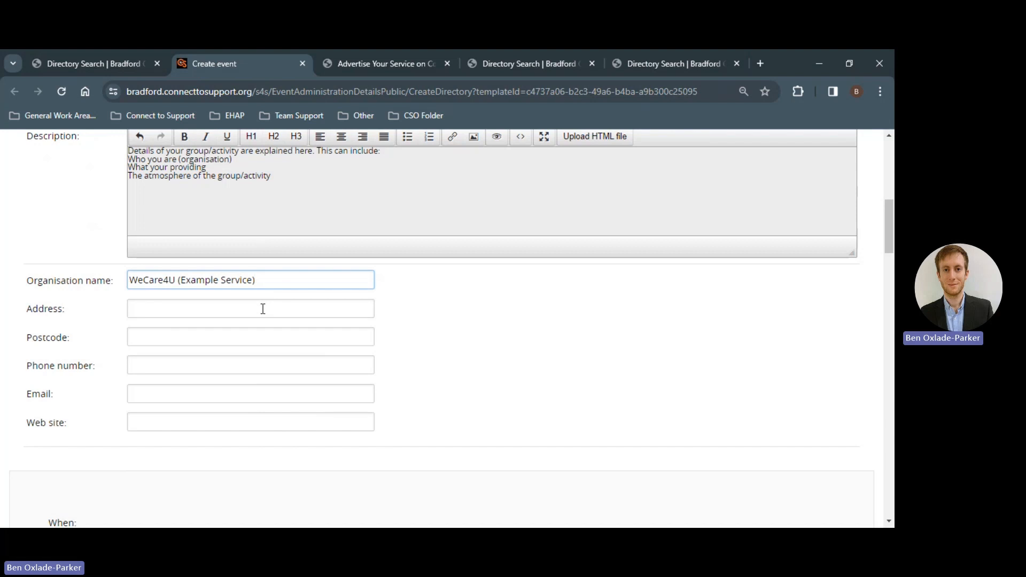
- Paste the organisation's street address and postcode as plain text into their respective fields
left_click(263, 309)
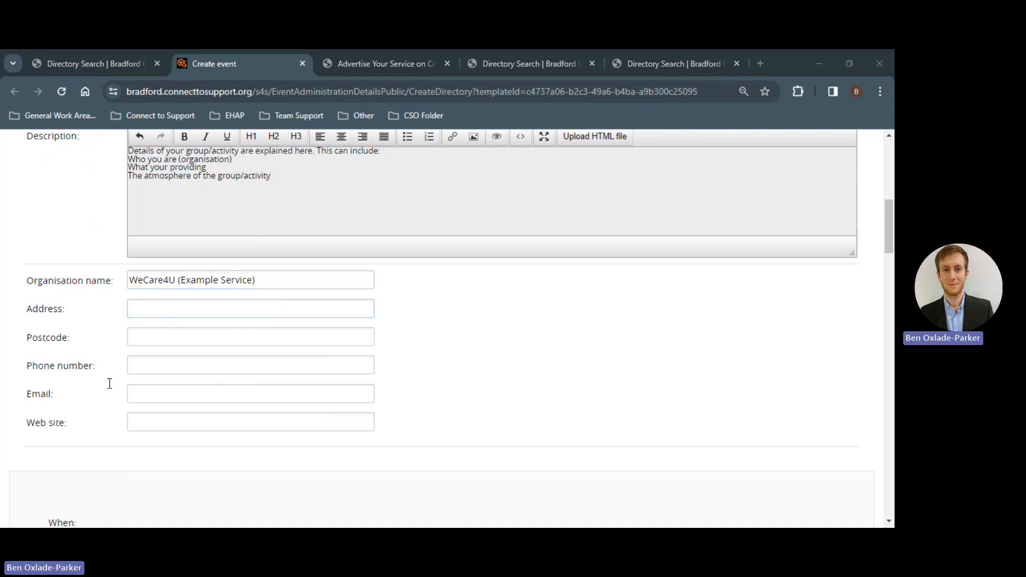
left_click(256, 310)
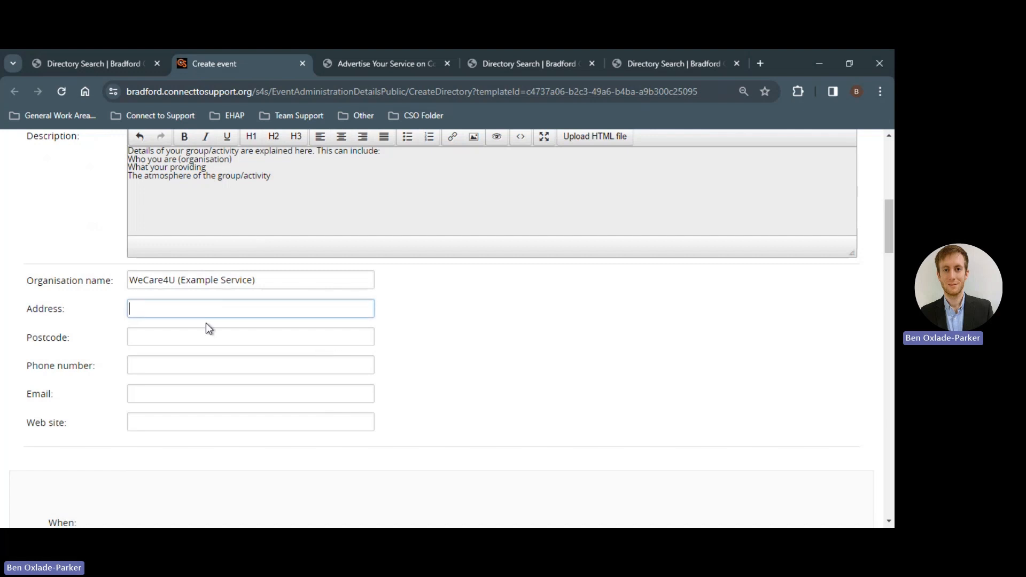
right_click(185, 310)
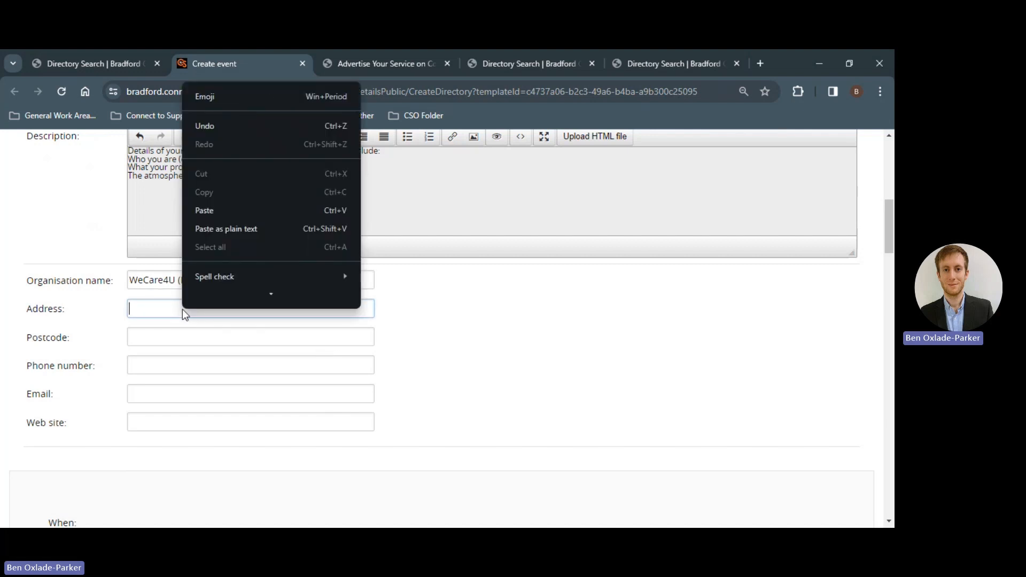
left_click(239, 227)
left_click(258, 337)
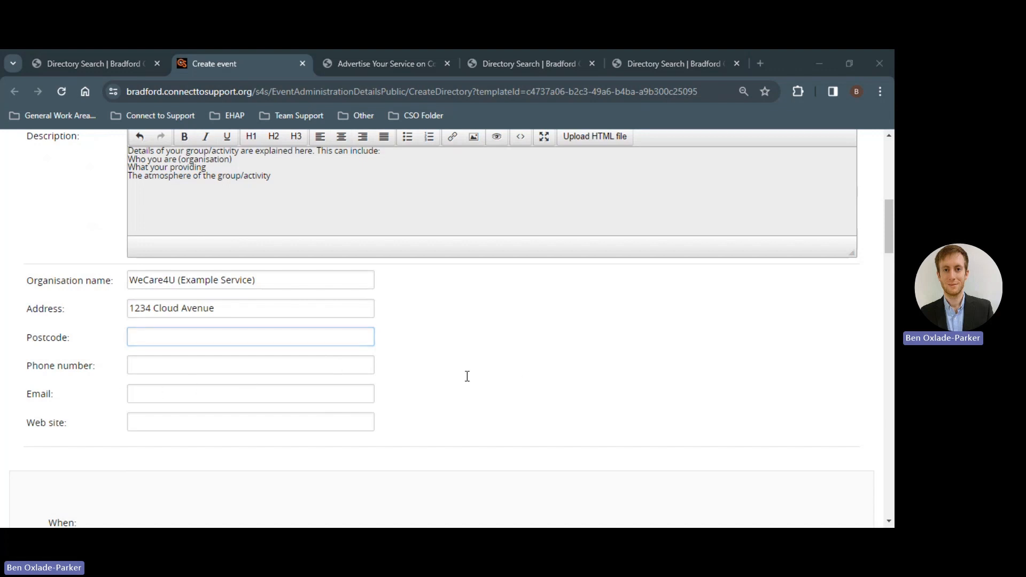
right_click(196, 334)
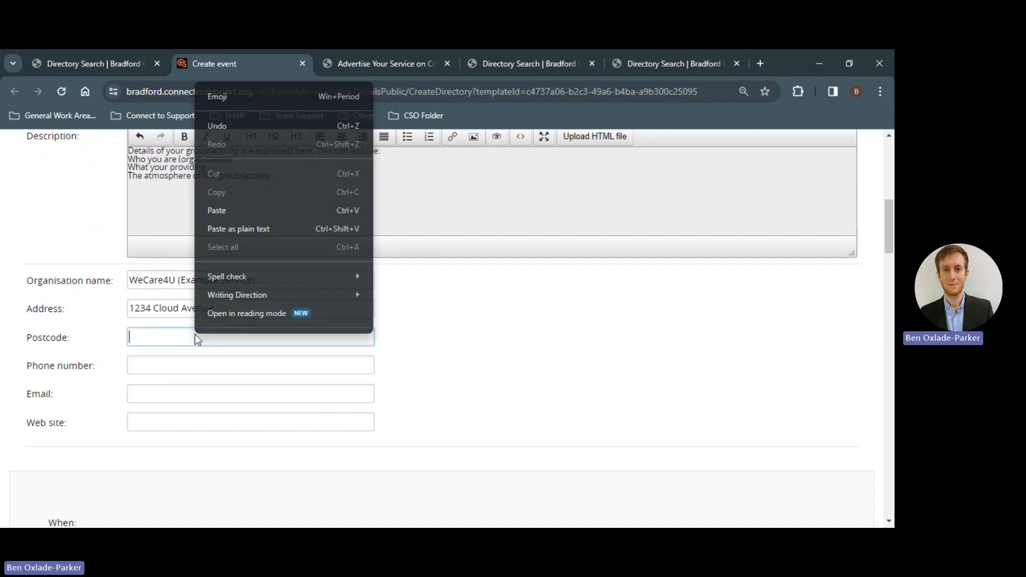
left_click(258, 229)
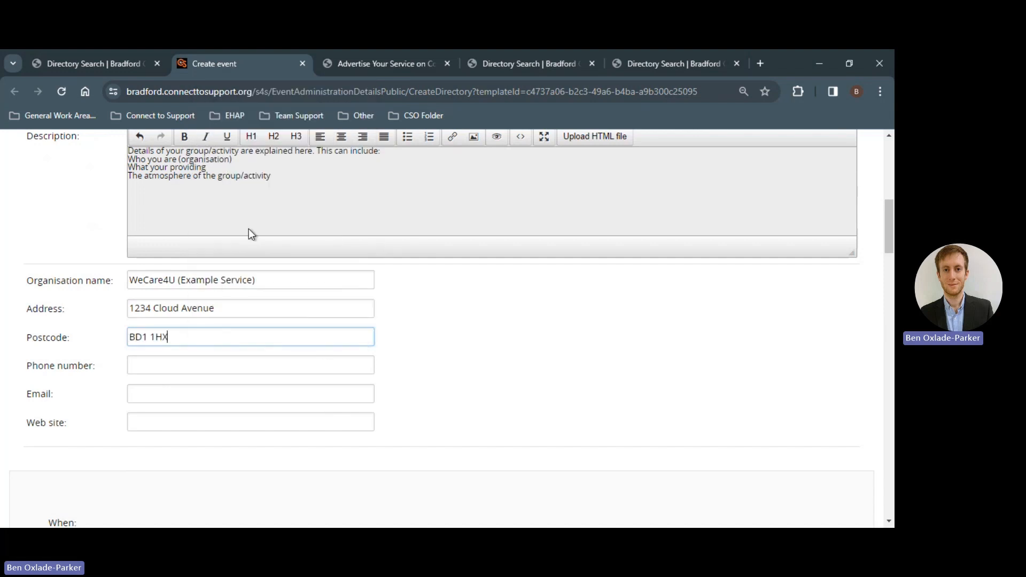
- Paste the organisation's phone number and contact e-mail as plain text into their respective fields
left_click(249, 363)
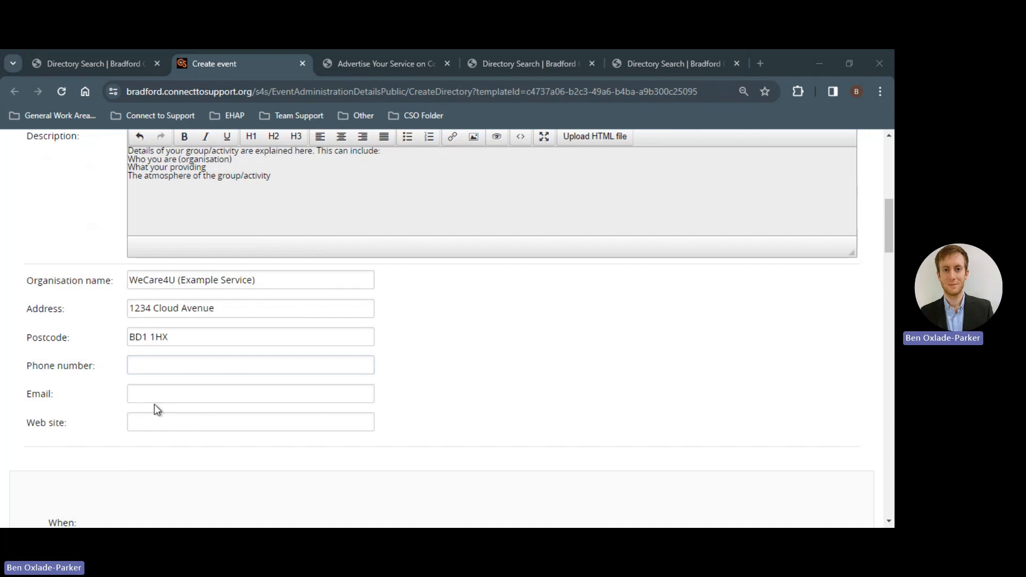
left_click(330, 374)
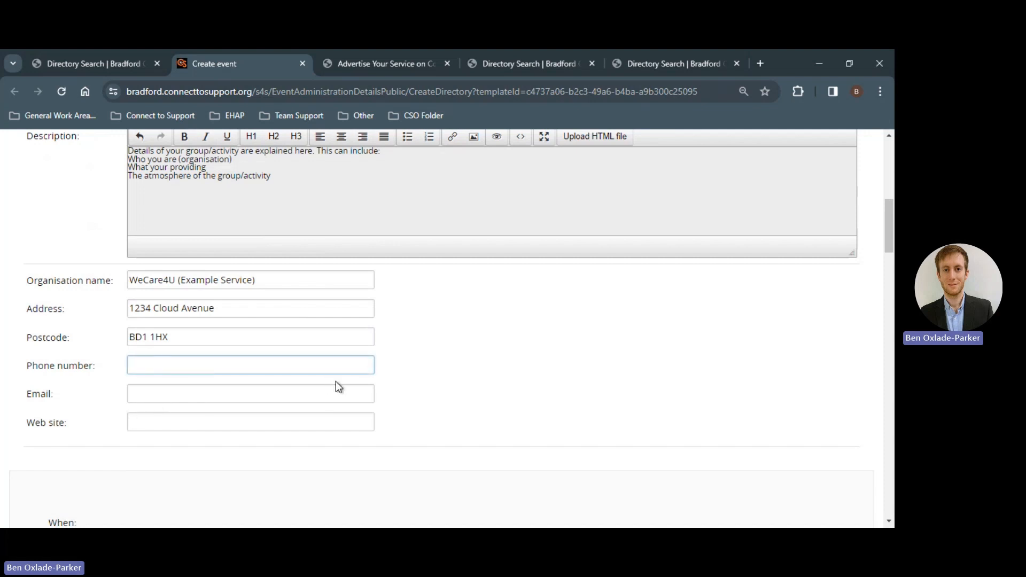
right_click(318, 366)
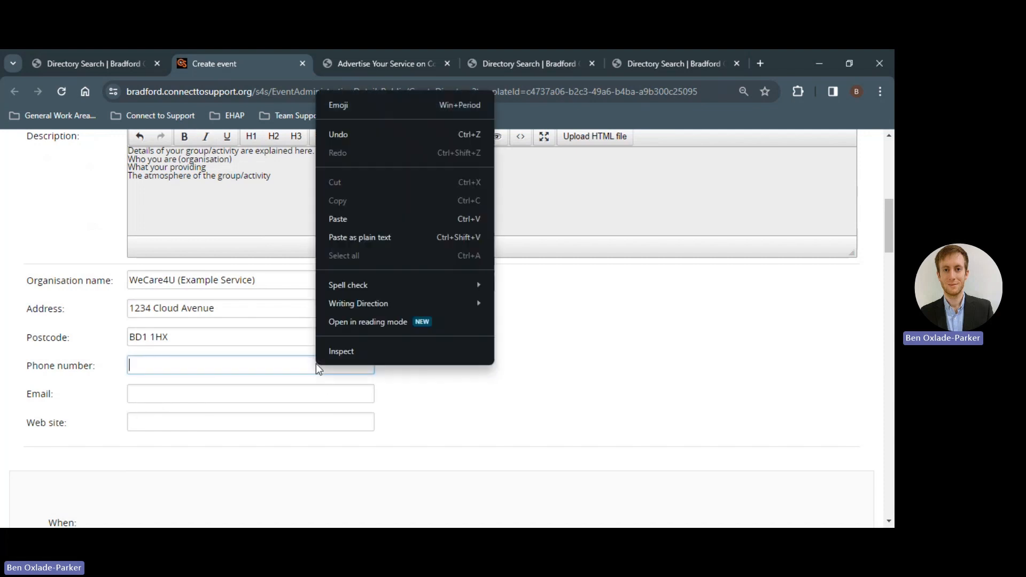
left_click(357, 231)
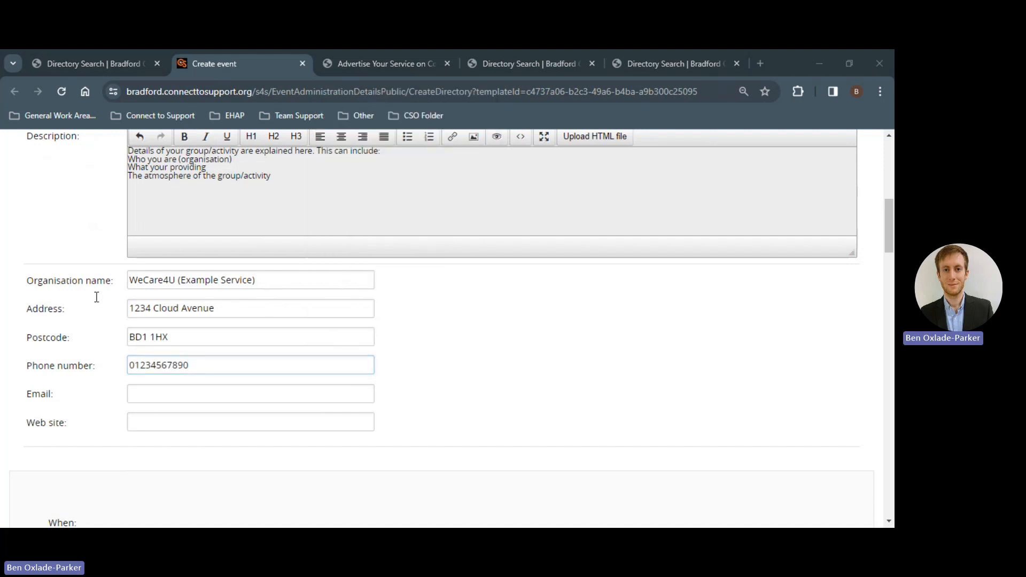
left_click(210, 358)
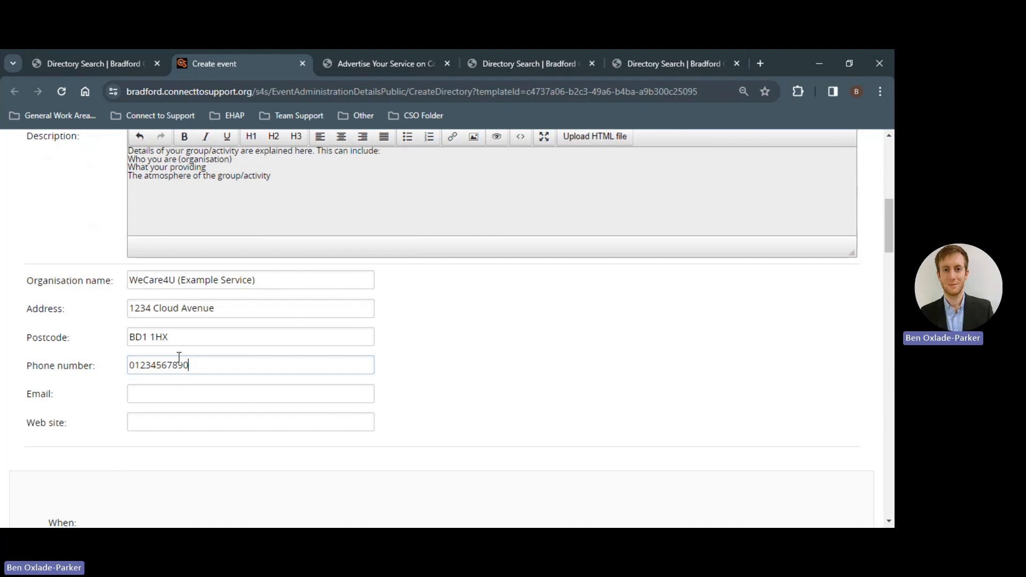
right_click(172, 393)
left_click(236, 264)
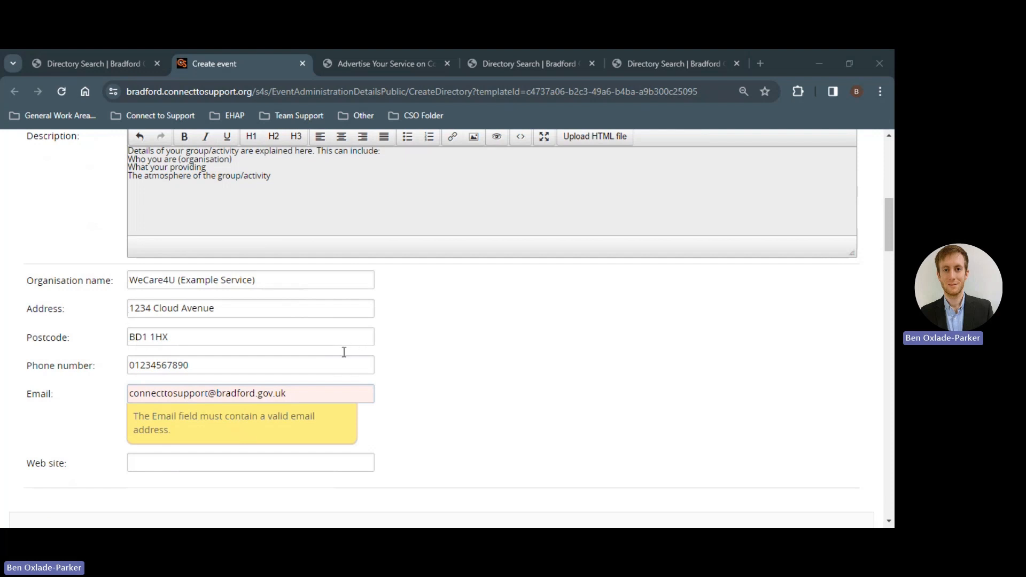
left_click(216, 376)
left_click(179, 462)
right_click(179, 462)
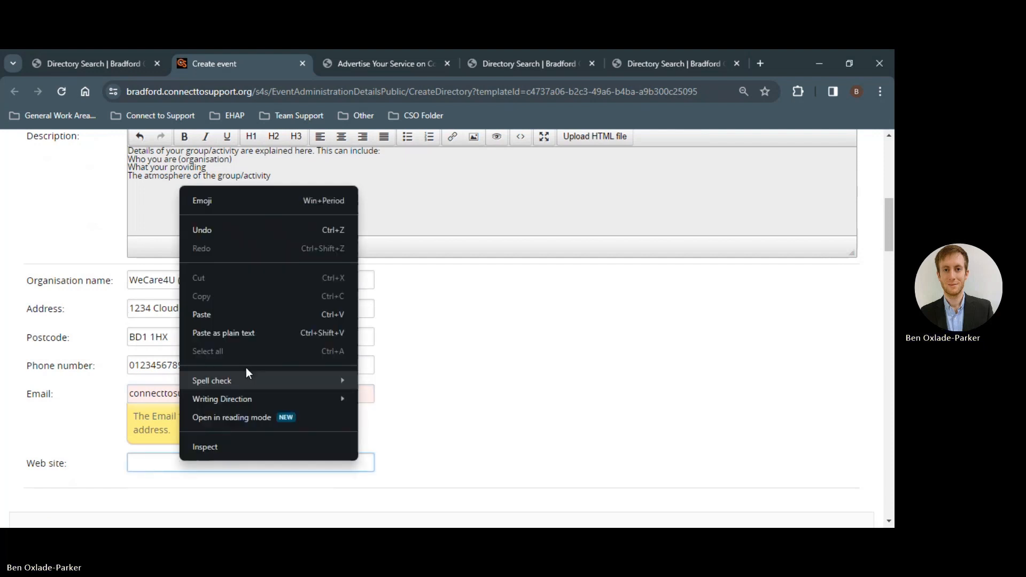
left_click(240, 337)
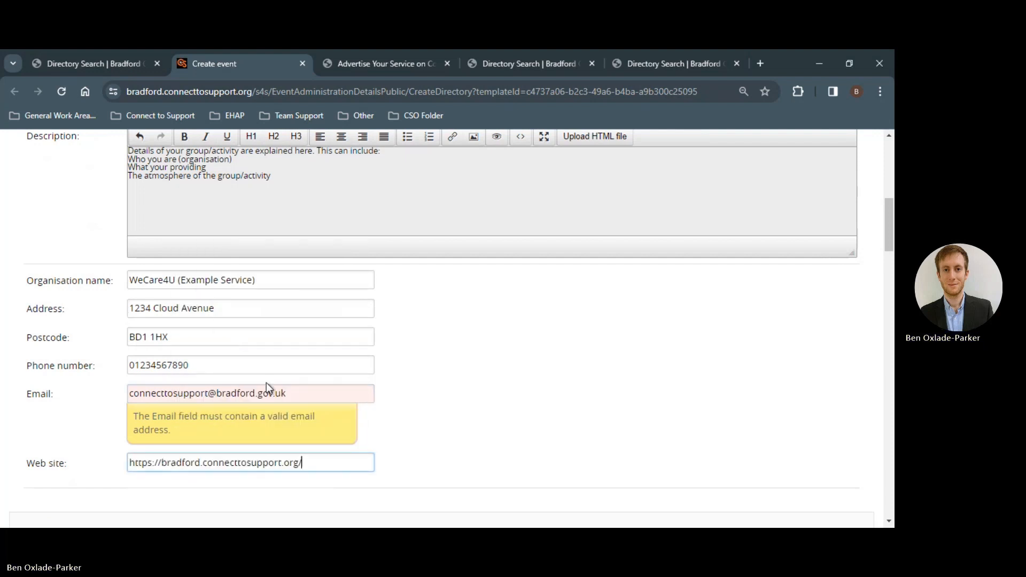
- Remove the stray trailing character from the end of the contact e-mail
left_click(296, 393)
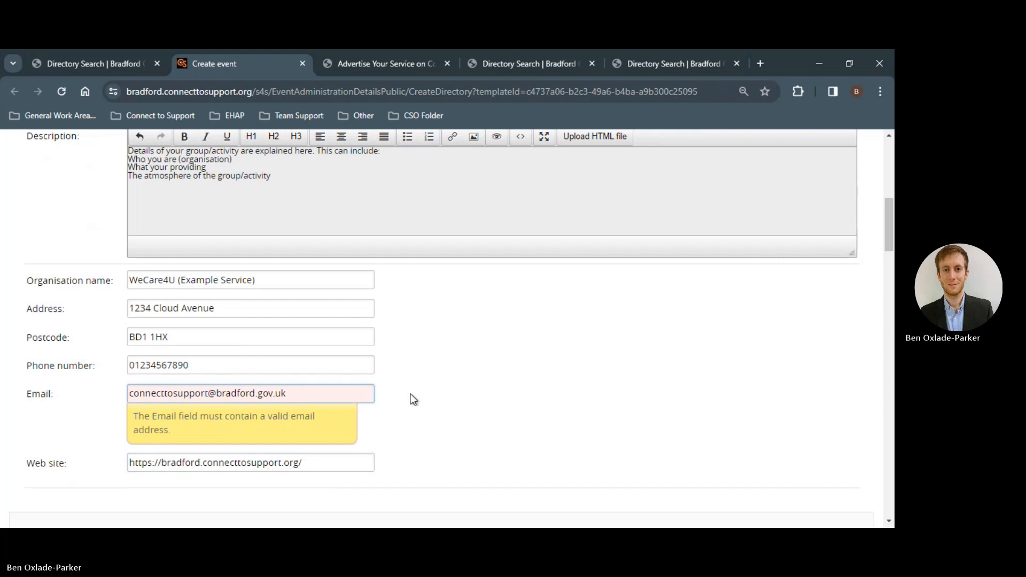
key("BackSpace")
left_click(436, 393)
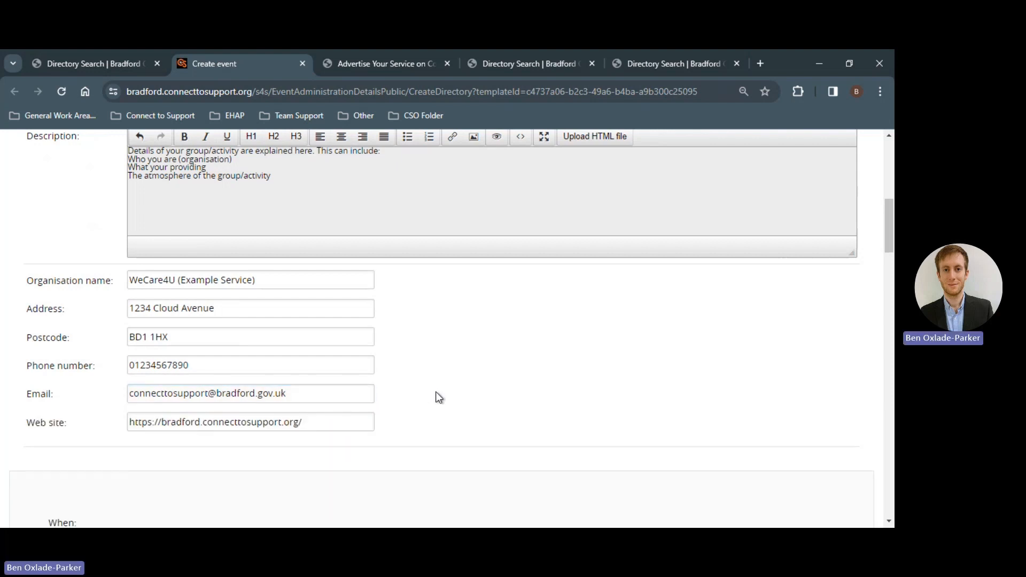
- Paste "Which weekdays the groups run and the start and finish times" as plain text for the When detail
scroll(433, 374, "down", 2)
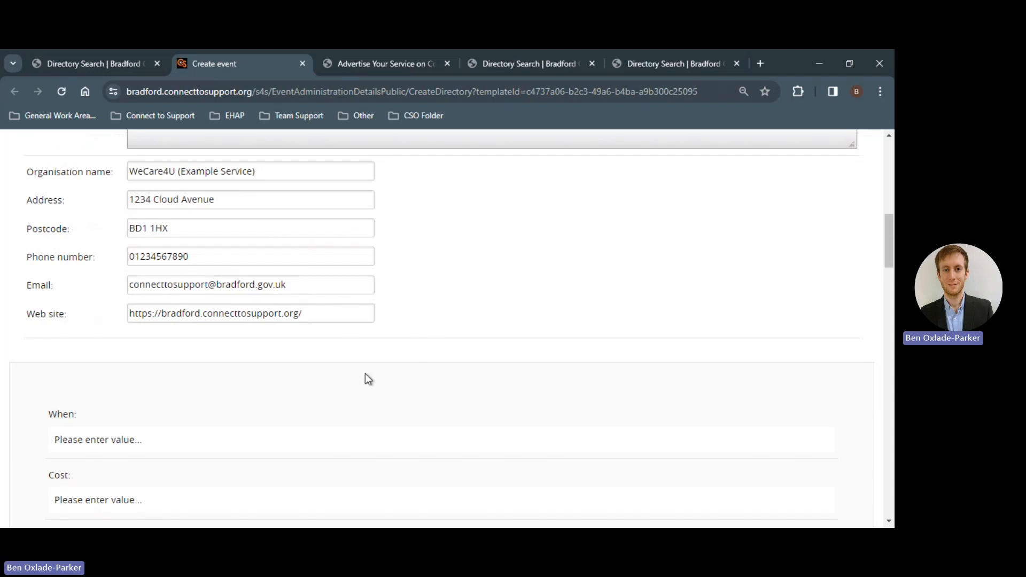
scroll(364, 374, "down", 2)
left_click(268, 331)
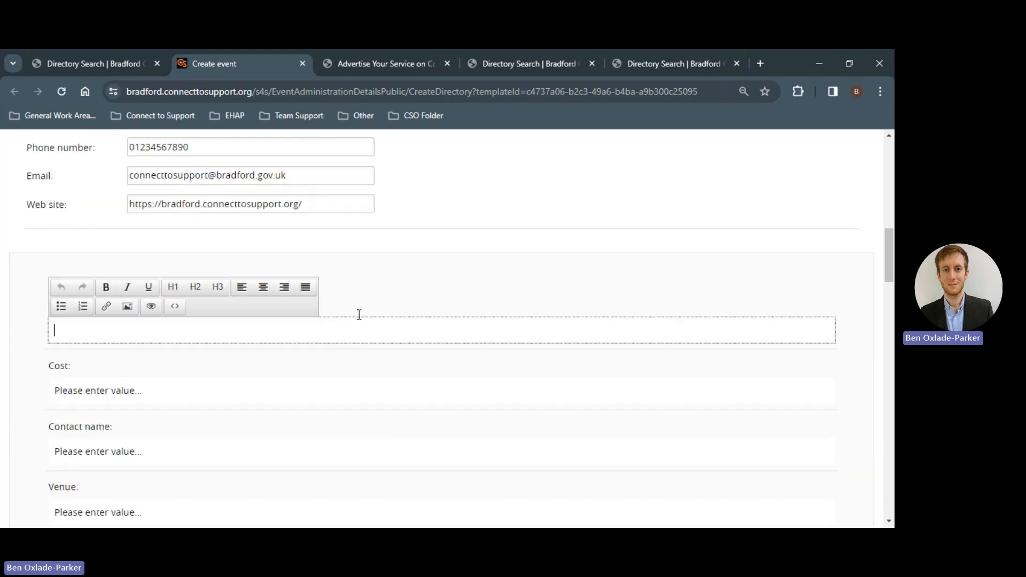
left_click(483, 296)
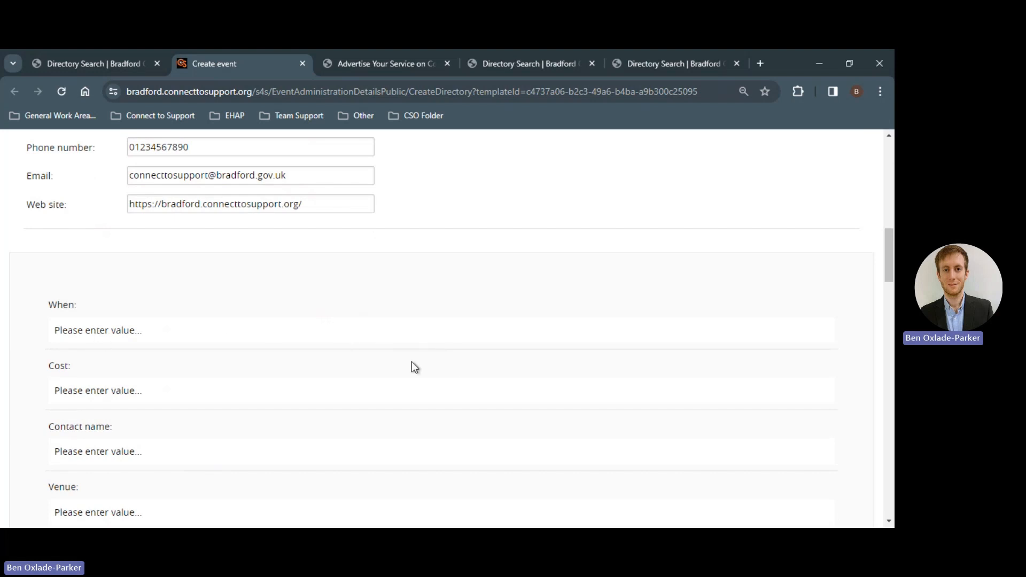
left_click(191, 331)
right_click(190, 333)
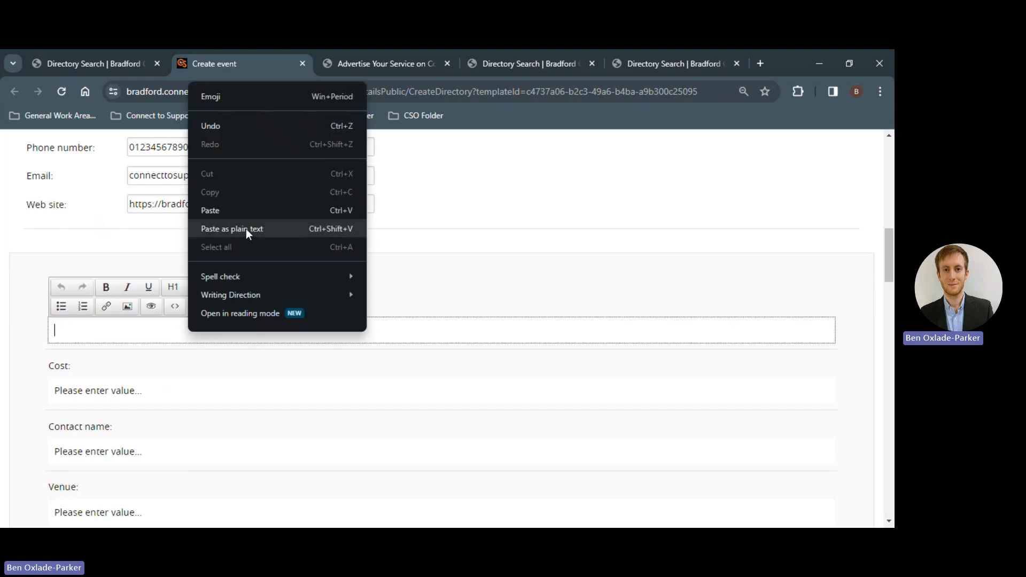
left_click(246, 228)
left_click(393, 301)
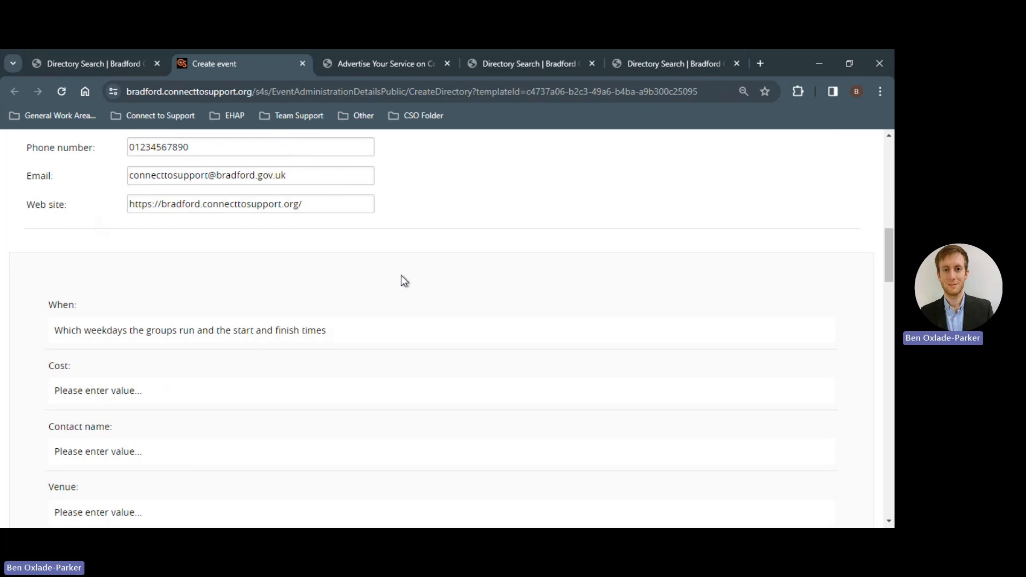
- Paste "How much will the person need to pay/donate/contribute to attend" as plain text for the Cost detail
scroll(405, 280, "down", 2)
left_click(361, 278)
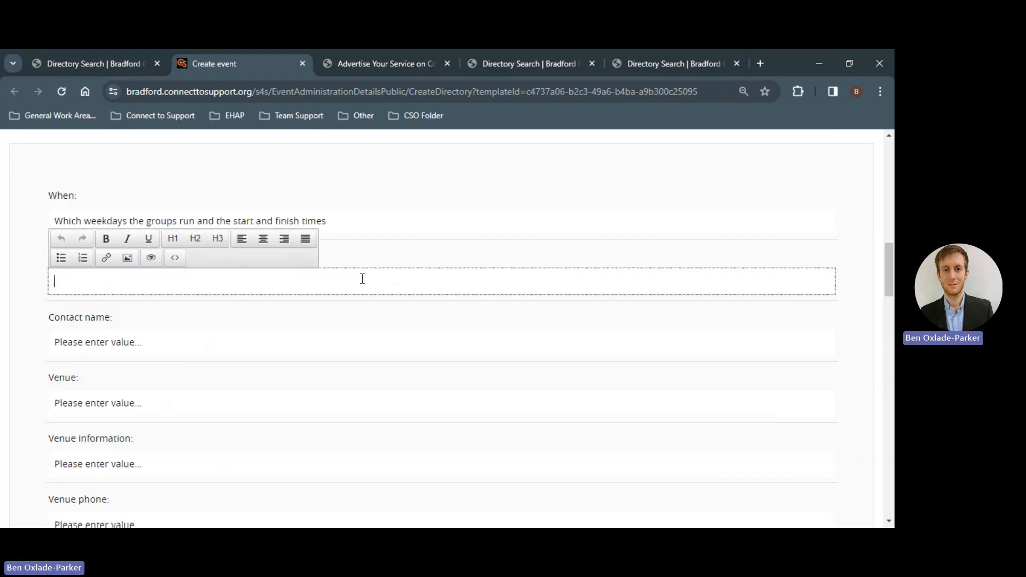
left_click(388, 247)
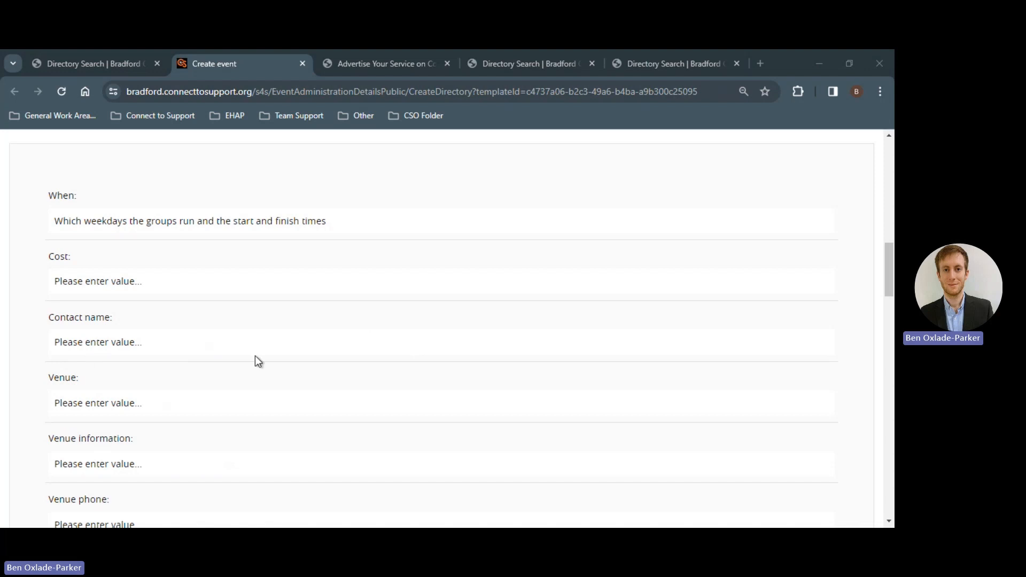
left_click(149, 283)
right_click(150, 283)
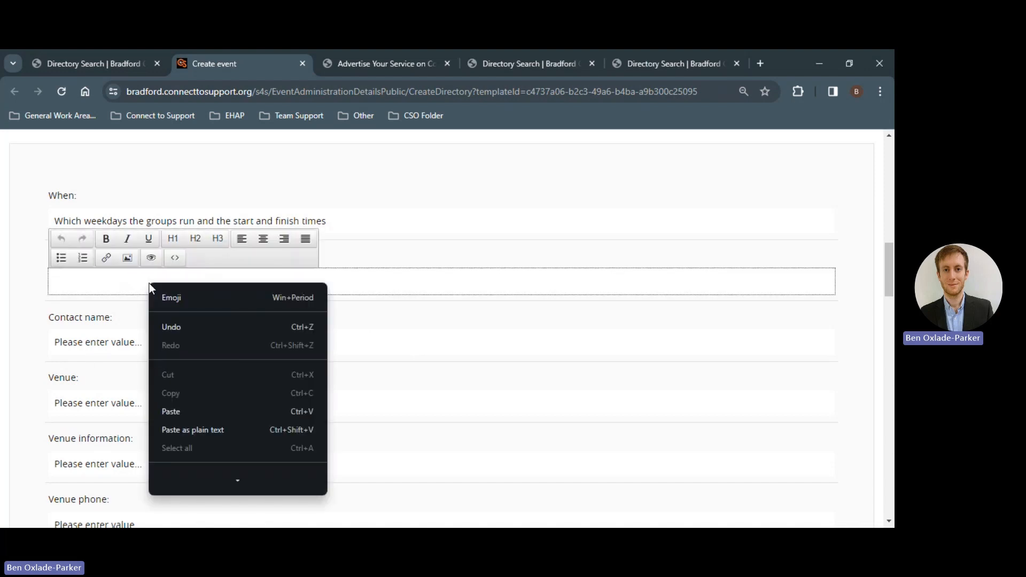
left_click(194, 421)
left_click(30, 316)
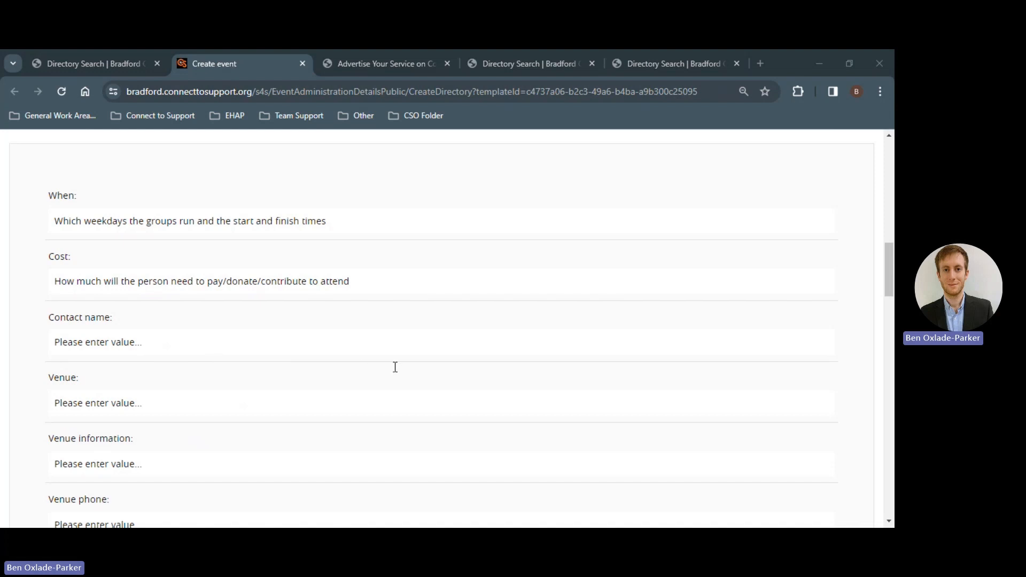
- Paste "Main contact person for the group (normally the coordinator)" as plain text for the Contact name detail
left_click(84, 342)
right_click(103, 344)
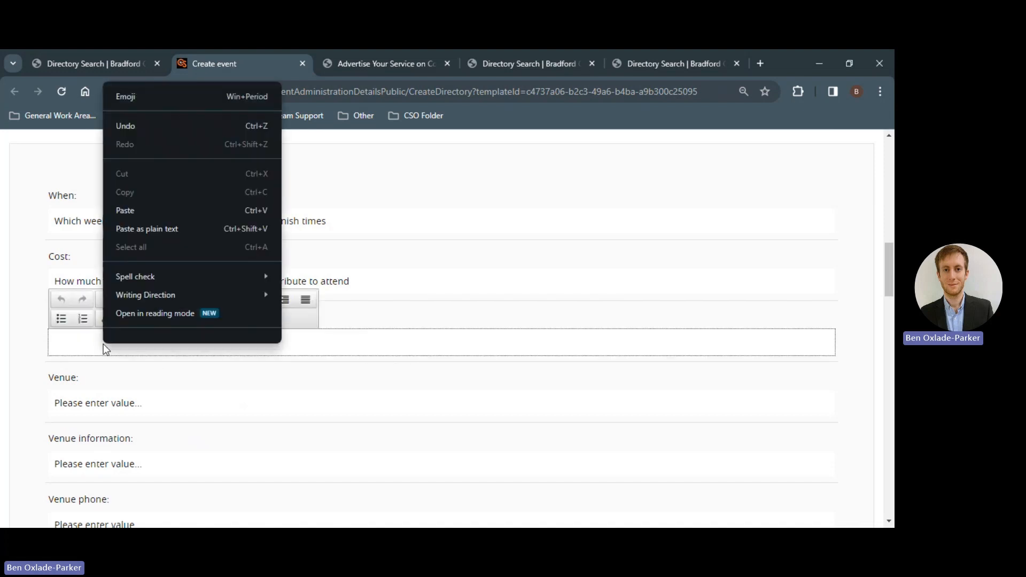
left_click(149, 235)
left_click(22, 331)
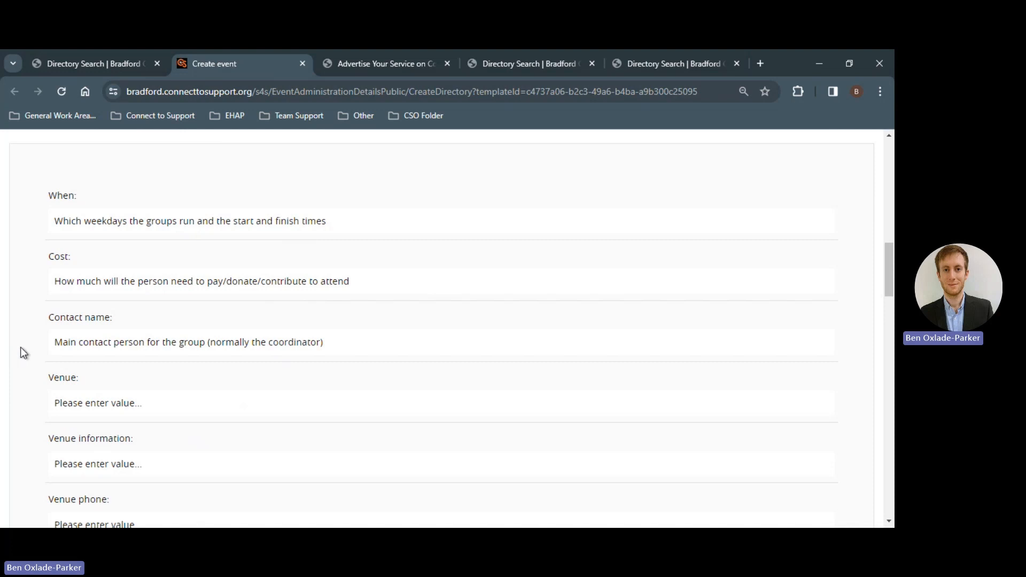
- Paste "Details of how to get to the venue (please use the venue address above and not your organisation address)" as plain text for Venue
scroll(20, 347, "down", 2)
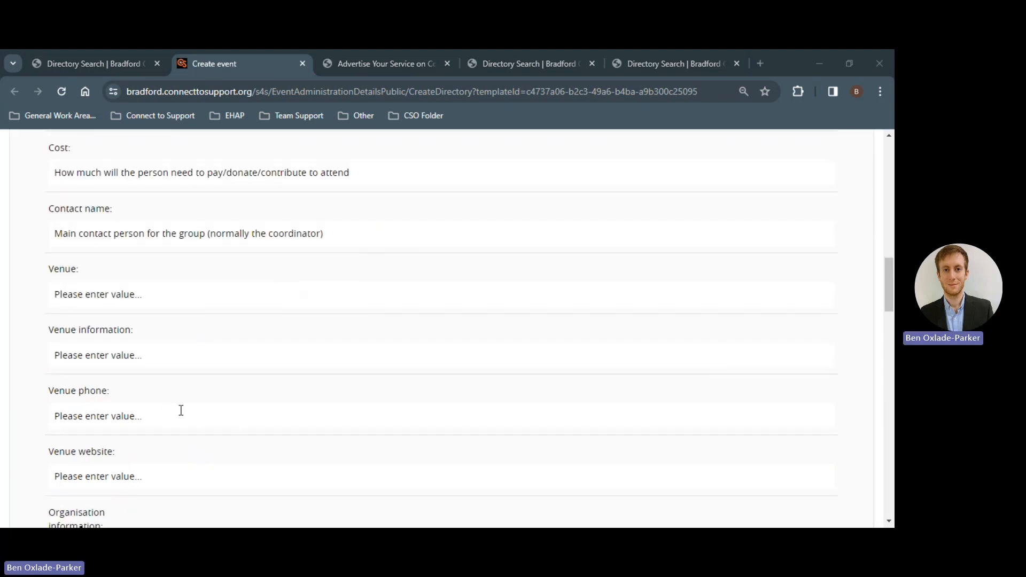
right_click(149, 294)
left_click(195, 238)
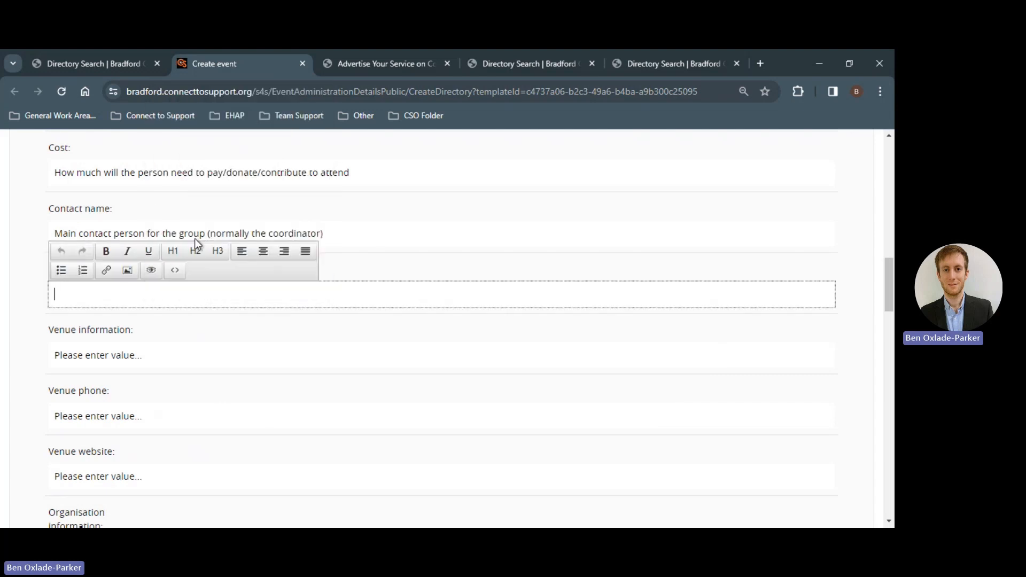
left_click(32, 293)
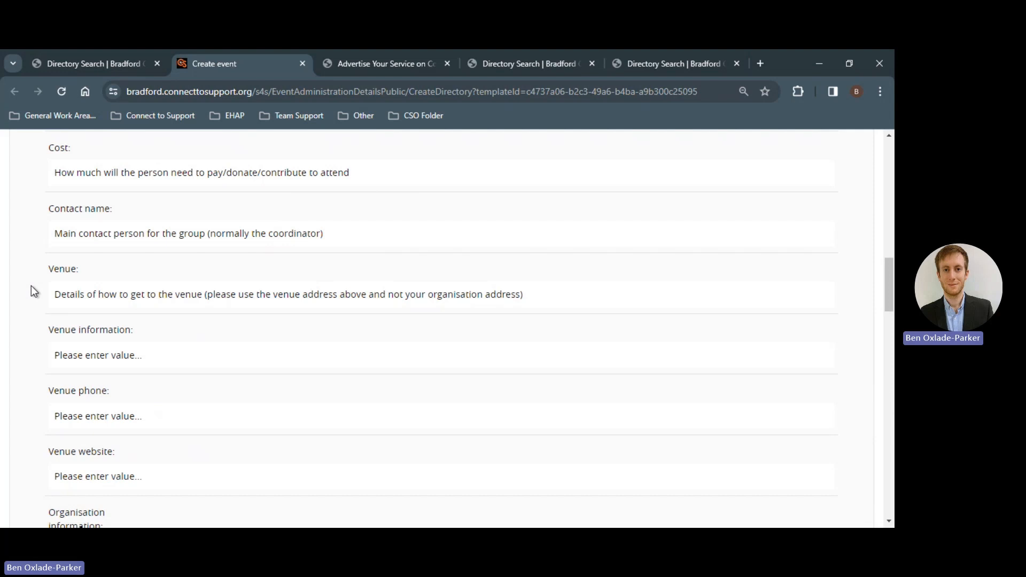
- Paste "LEAVE BLANK - ADMIN USE ONLY" as plain text for the Venue information detail
scroll(31, 285, "down", 2)
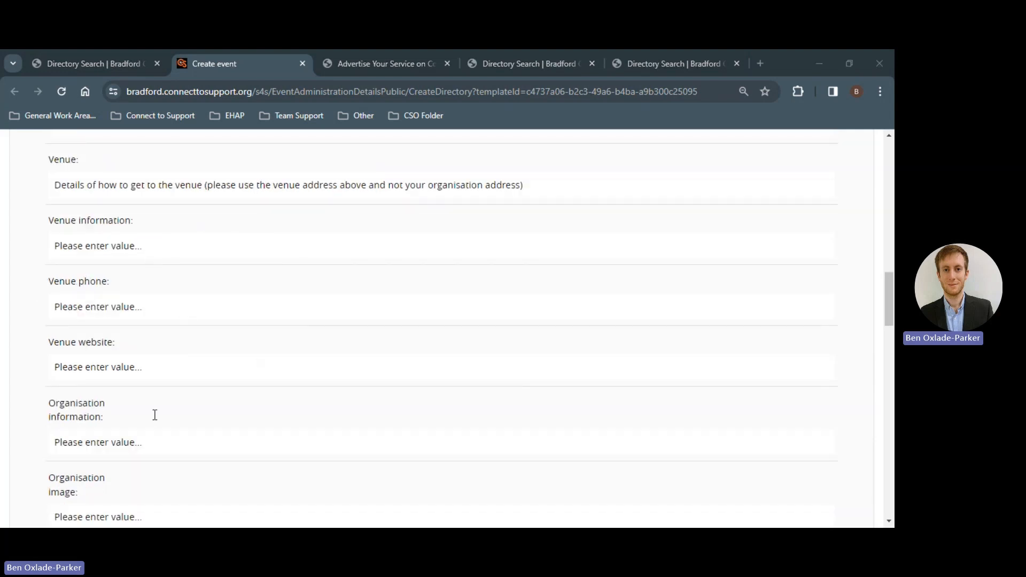
left_click(142, 250)
right_click(156, 250)
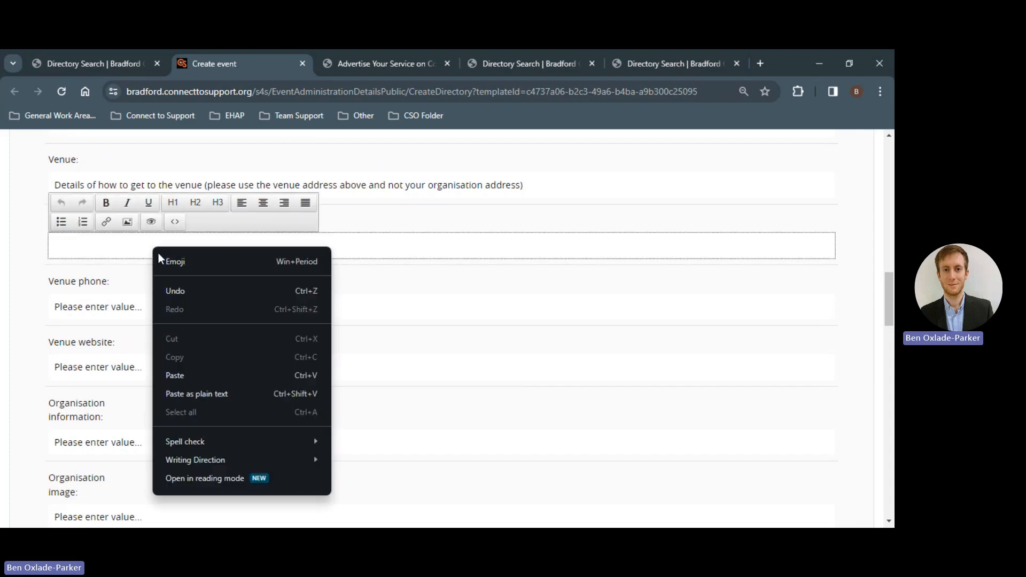
left_click(208, 394)
left_click(20, 288)
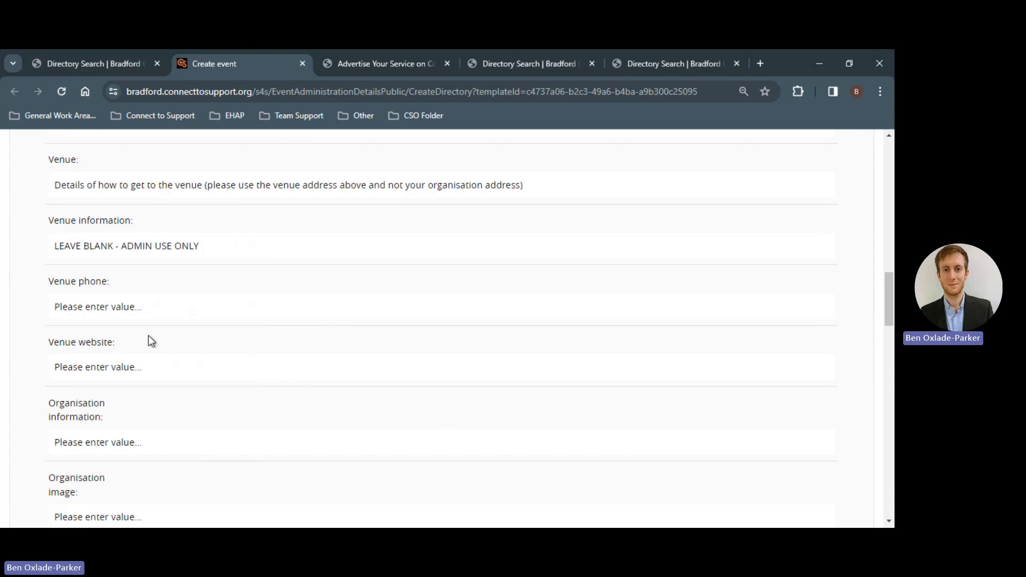
- Paste "If different from your organisation contact details, otherwise leave blank" as plain text for both Venue phone and Venue website
left_click(155, 313)
right_click(172, 312)
left_click(216, 226)
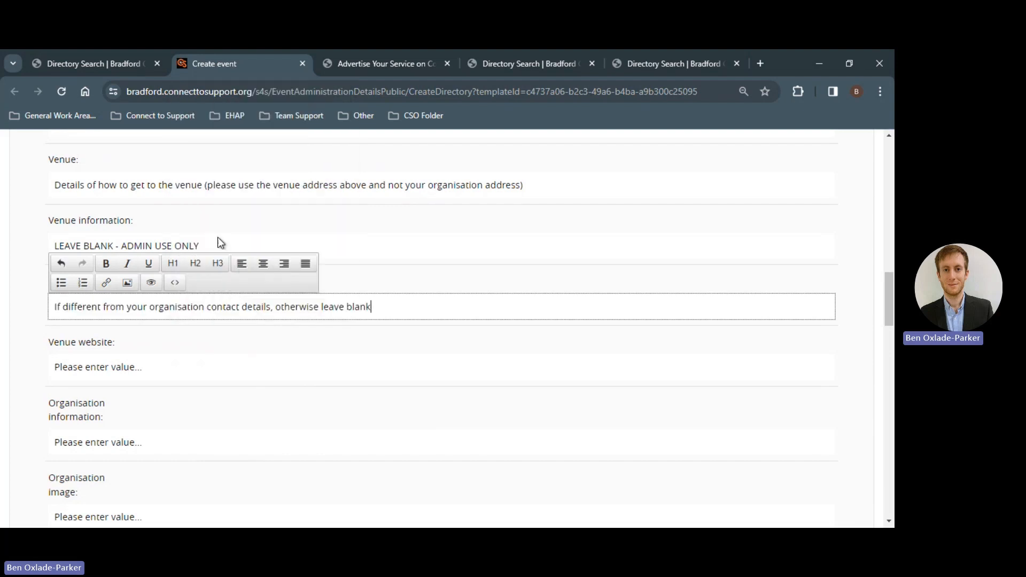
left_click(191, 368)
right_click(184, 368)
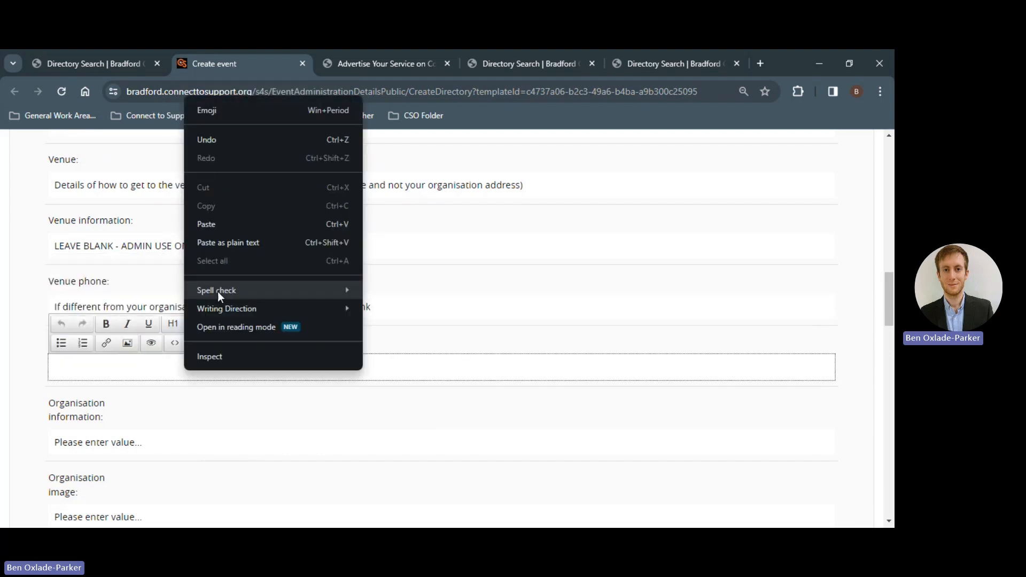
left_click(230, 239)
left_click(26, 319)
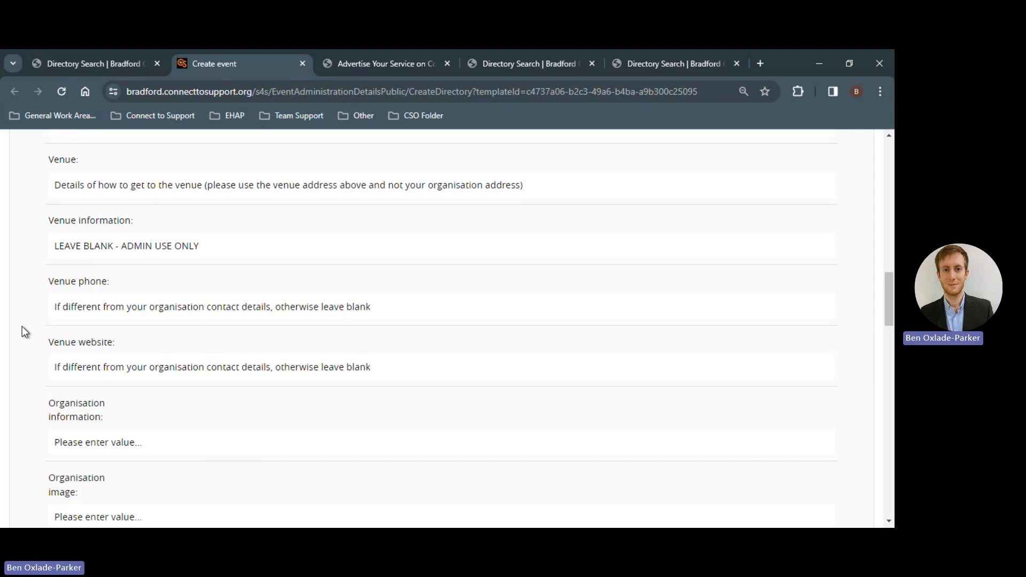
- Paste "Brief information about the organisation running this group/activity" as plain text for the Organisation information detail
scroll(26, 327, "down", 2)
scroll(28, 328, "down", 2)
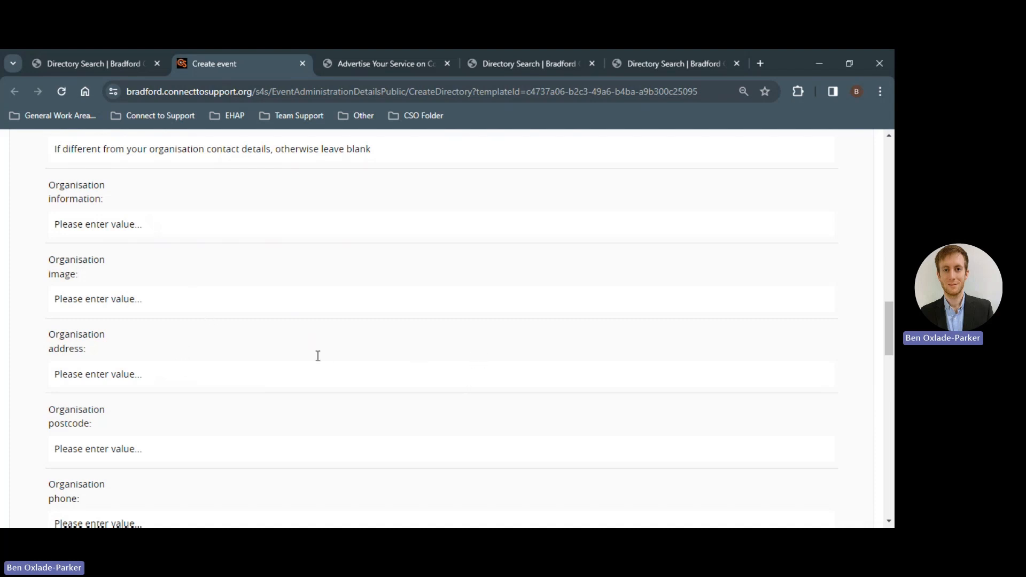
left_click(165, 225)
right_click(165, 227)
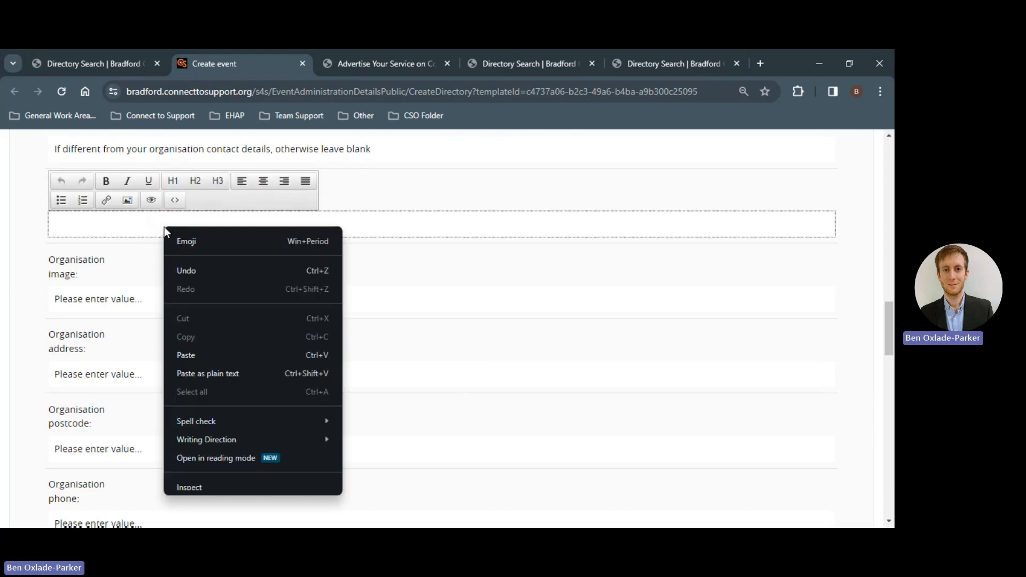
left_click(235, 369)
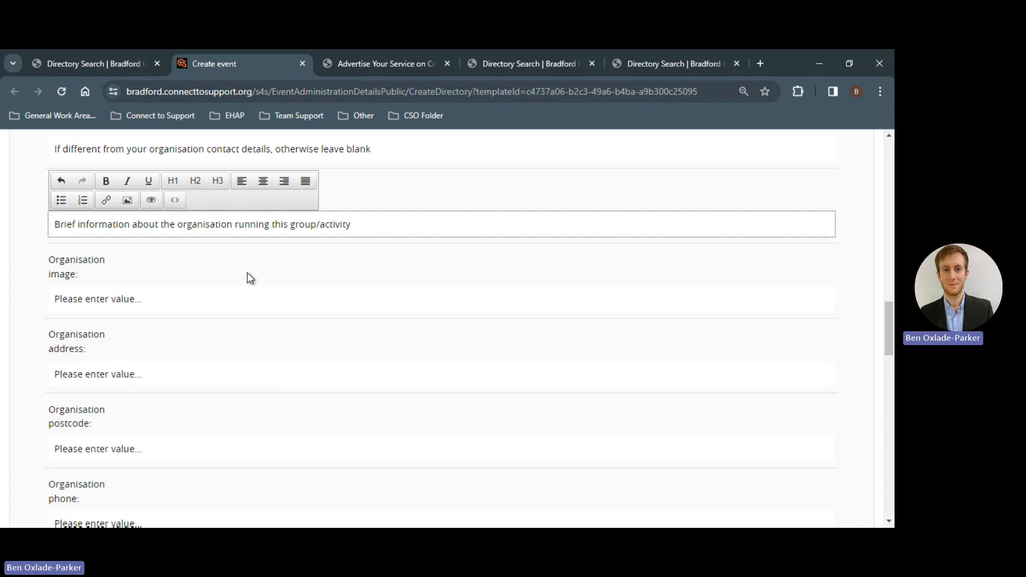
left_click(247, 273)
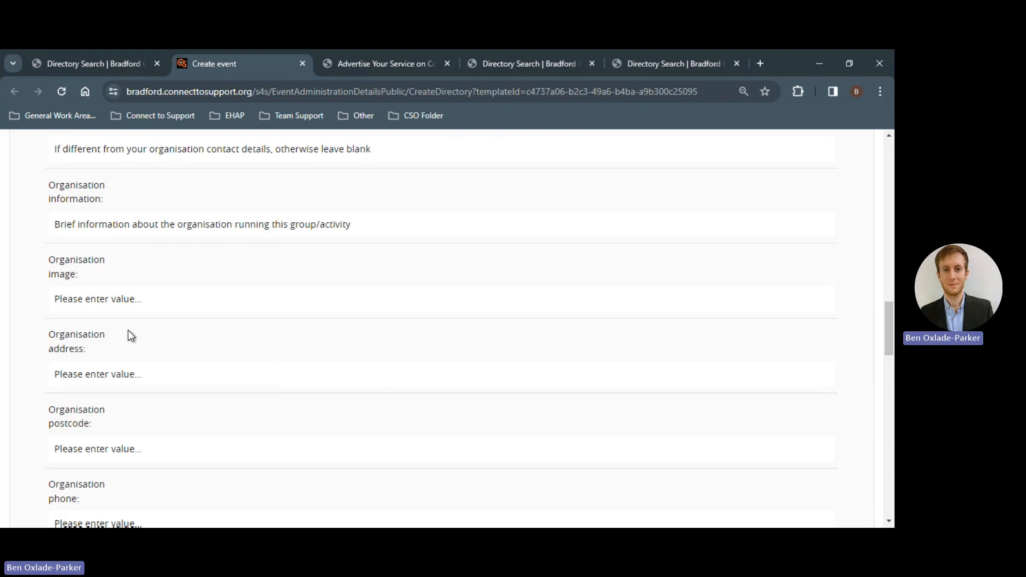
- Paste "If different from the venue address, please complete" as plain text for the Organisation address, leaving Organisation image empty
right_click(153, 376)
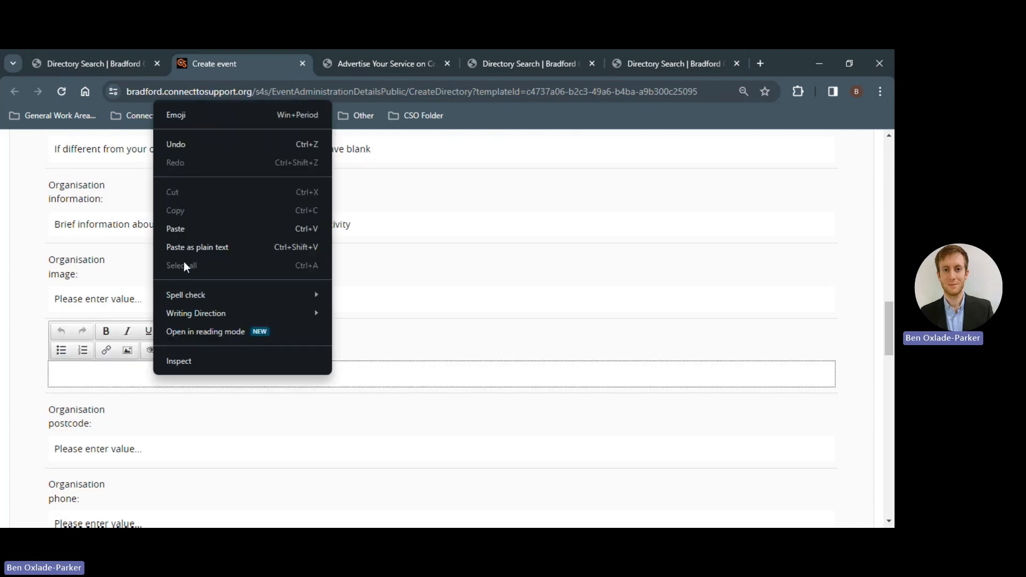
left_click(196, 246)
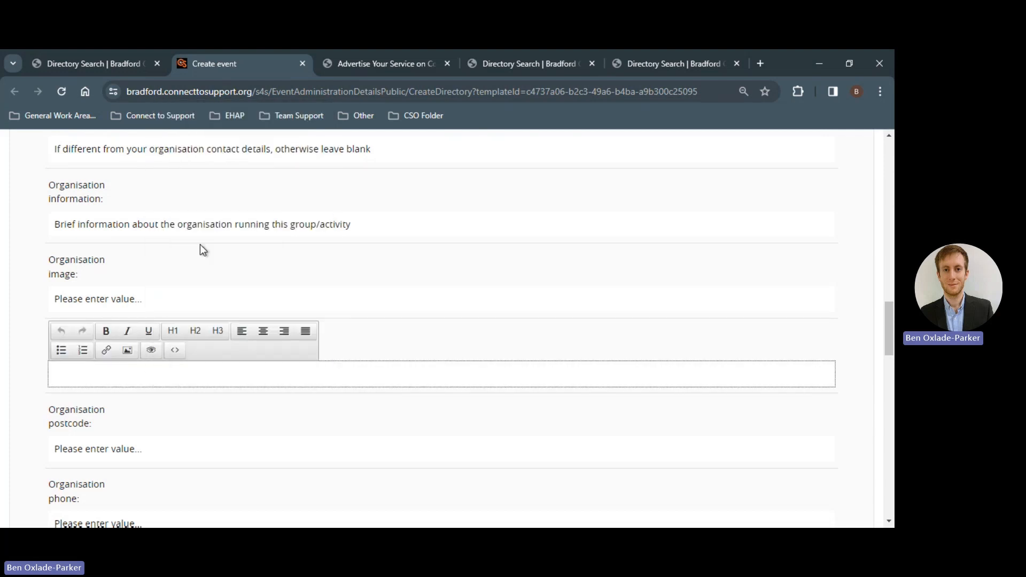
left_click(138, 300)
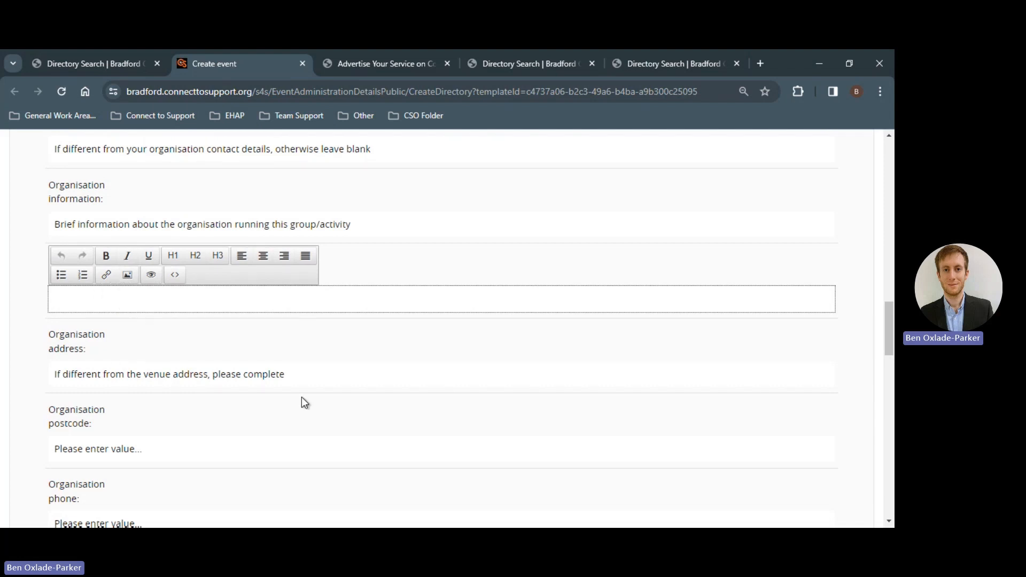
left_click(331, 379)
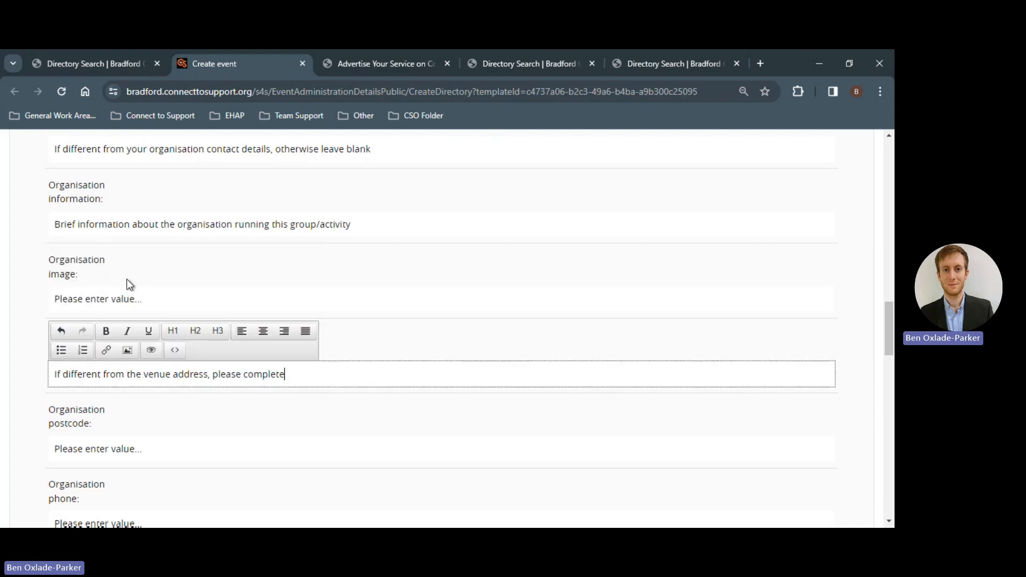
left_click(153, 299)
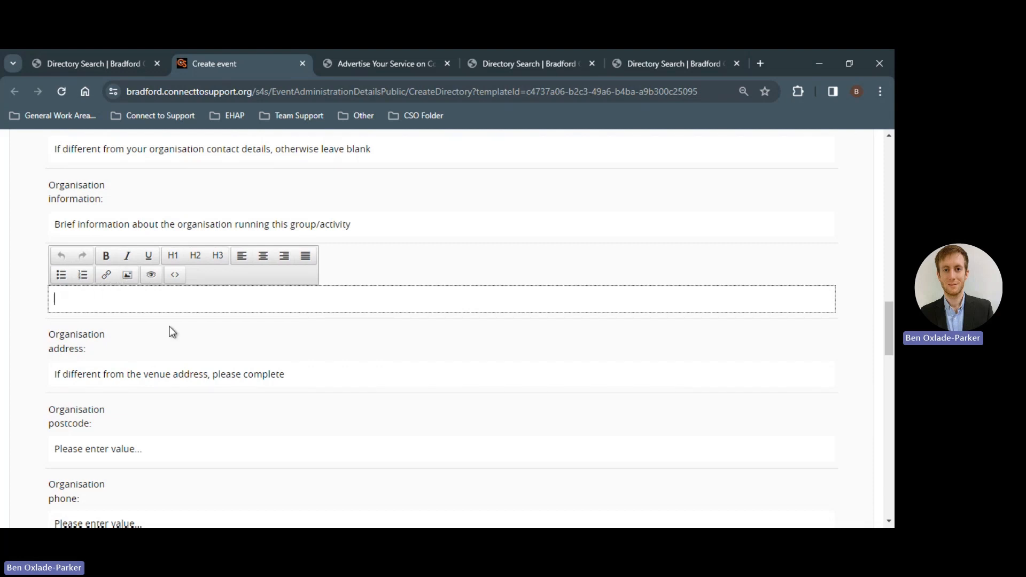
- Enter "If different from the venue address, please complete" for both Organisation postcode and Organisation phone
scroll(173, 355, "down", 2)
left_click(158, 346)
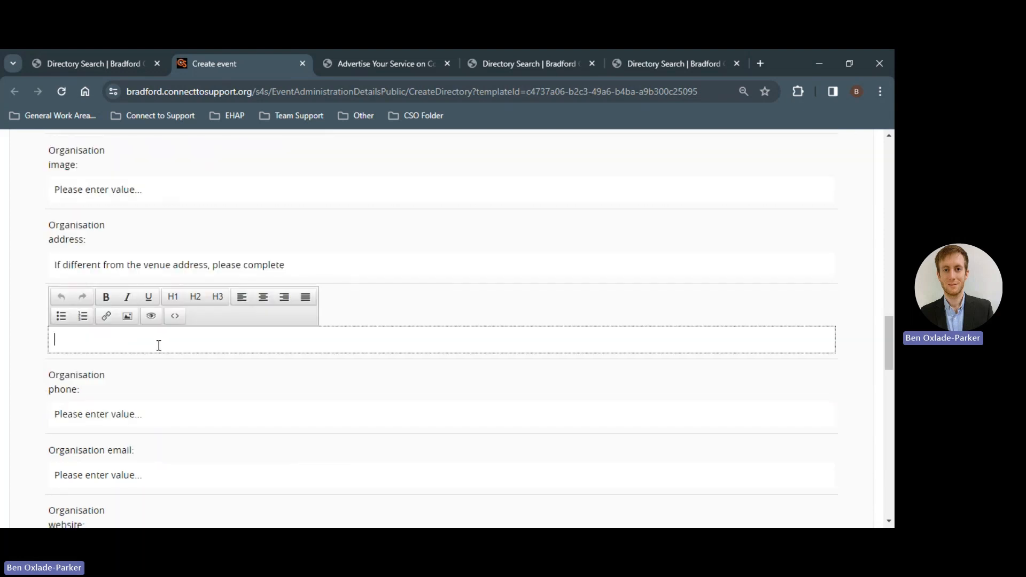
type("If different from the venue address, please complete")
left_click(187, 412)
type("If different from the venue address, please complete")
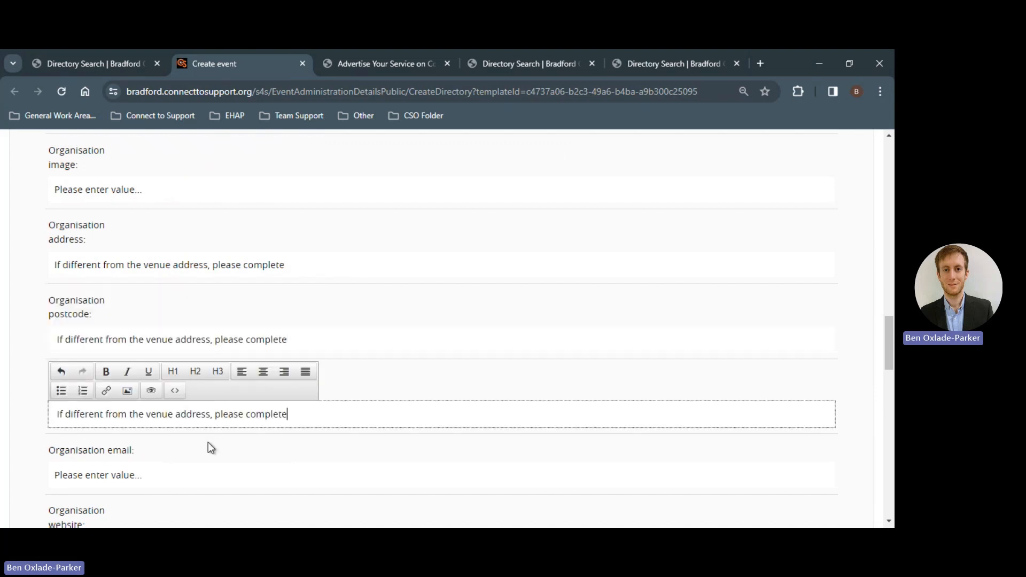
- Enter "If different from the venue address, please complete" for both Organisation email and Organisation website
left_click(160, 468)
scroll(315, 407, "down", 2)
type("If different from the venue address, please complete")
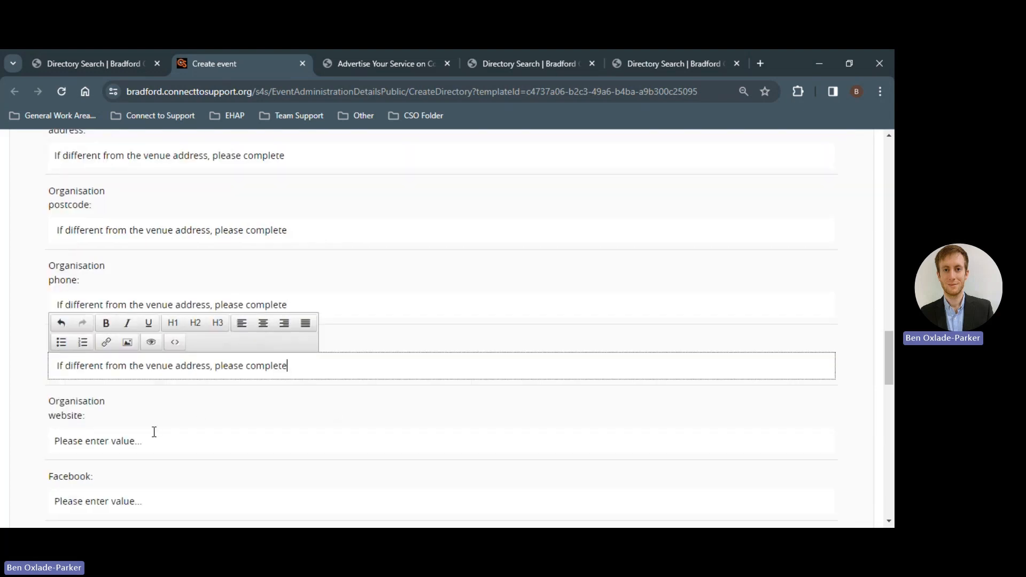
left_click(160, 445)
type("If different from the venue address, please complete")
left_click(359, 411)
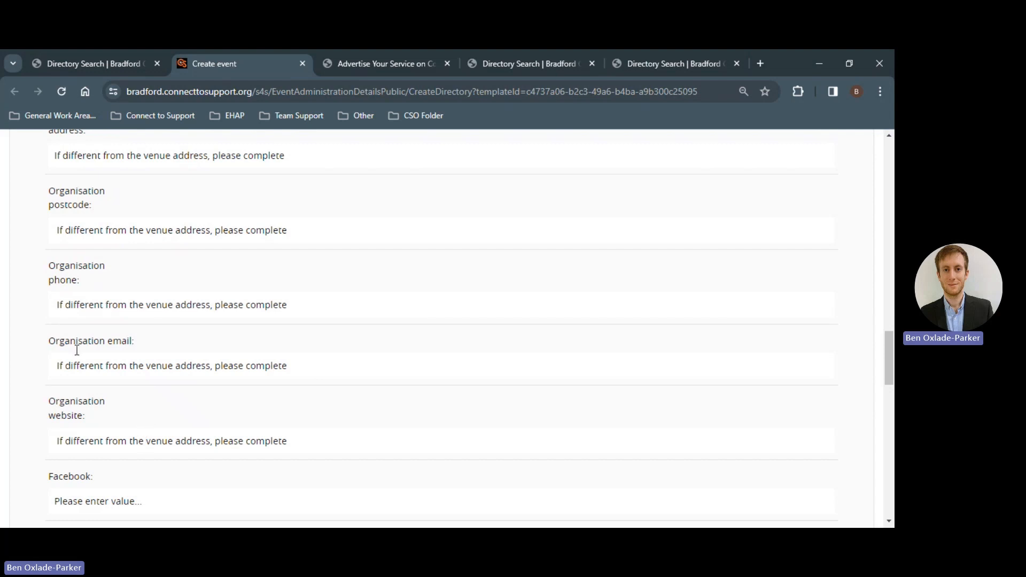
- Paste "Please share the Facebook profile/page for the group here." and the advice to e-mail the support address for help as plain text for Facebook
scroll(232, 401, "down", 2)
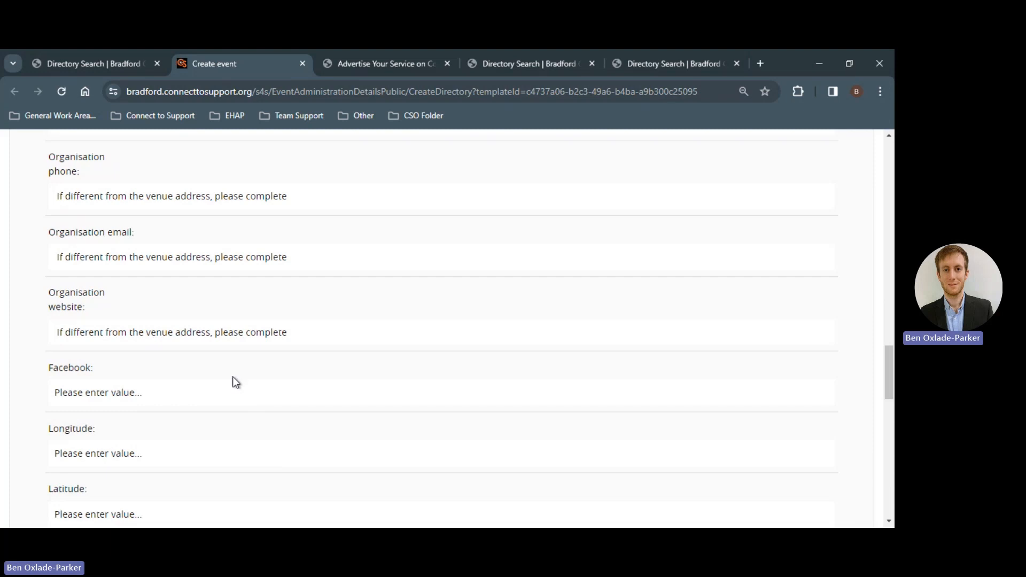
left_click(131, 392)
right_click(155, 396)
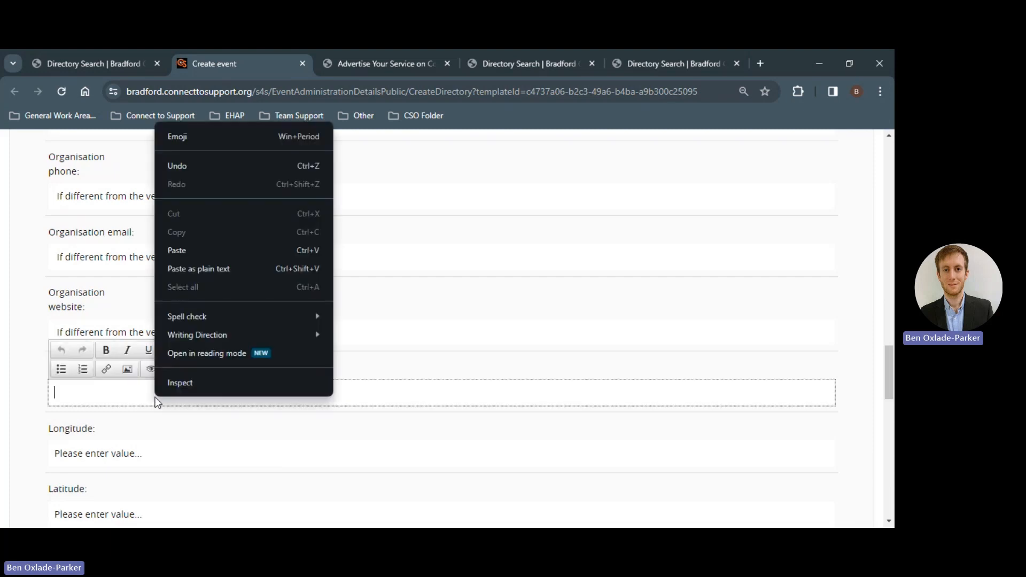
left_click(197, 269)
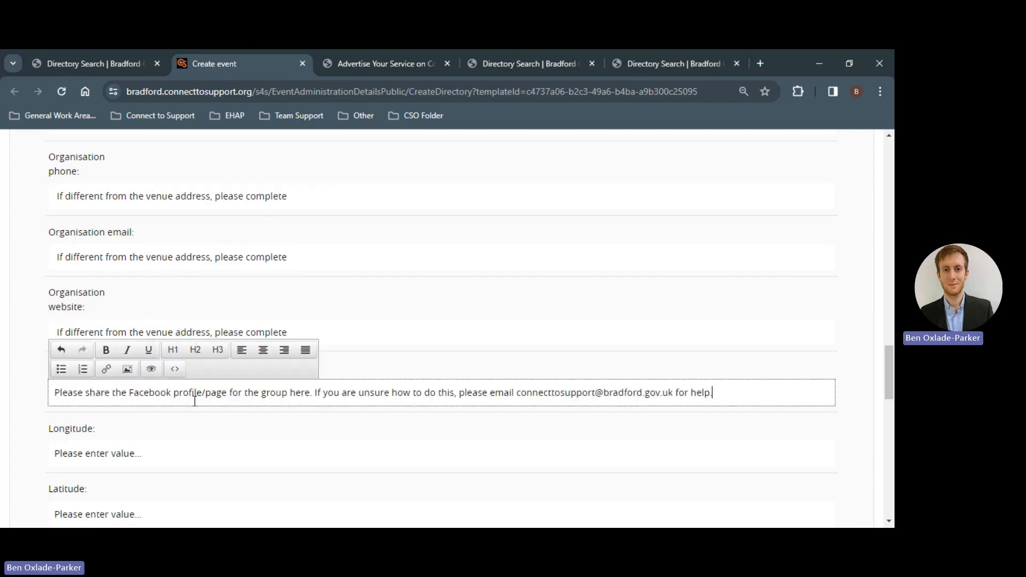
left_click(204, 425)
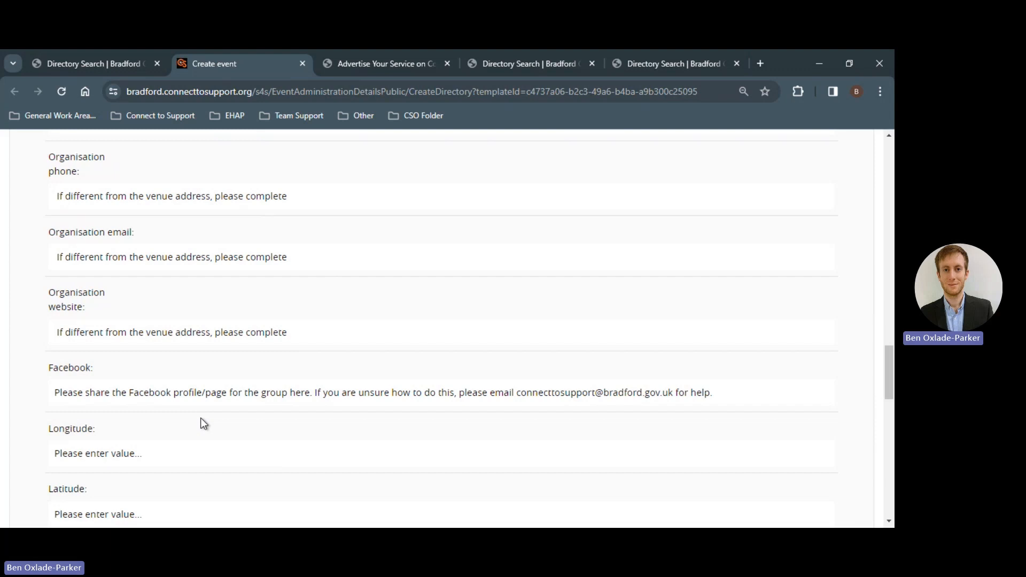
- Paste "LEAVE BLANK - ADMIN USE ONLY" as plain text for the Longitude detail
scroll(208, 412, "down", 2)
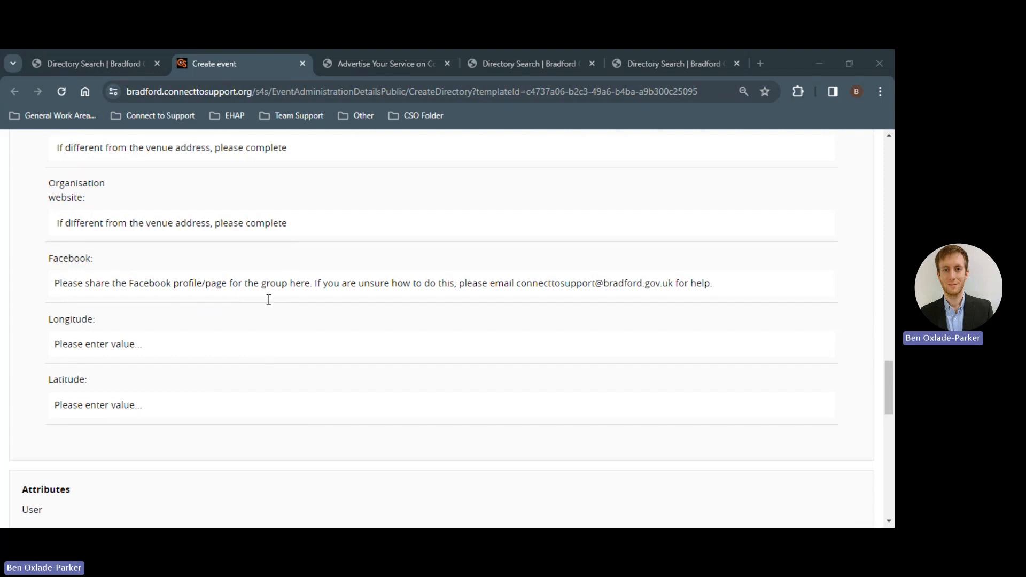
left_click(167, 349)
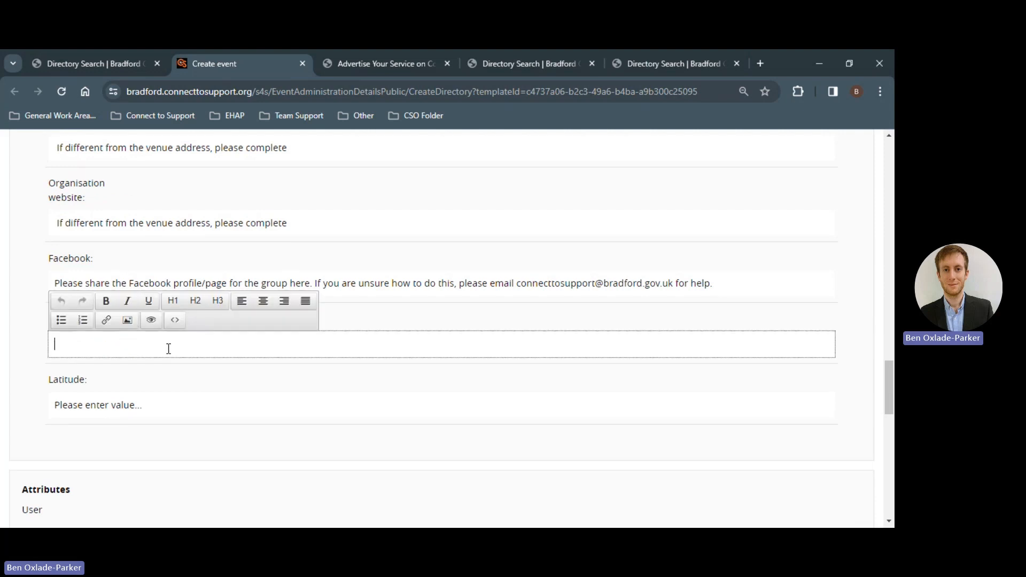
right_click(167, 349)
left_click(217, 241)
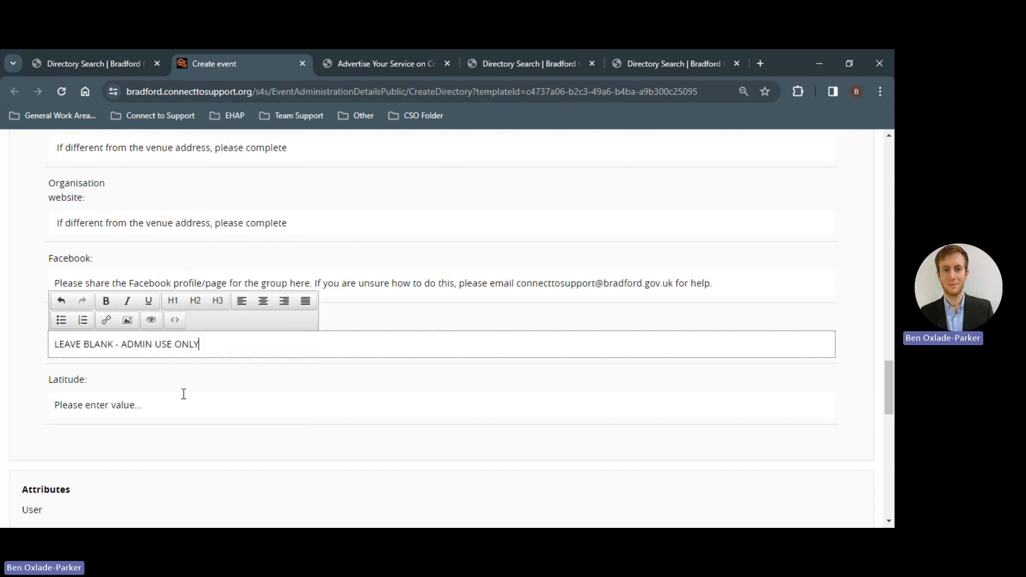
- Paste "LEAVE BLANK - ADMIN USE ONLY" as plain text for the Latitude detail
left_click(179, 407)
right_click(176, 410)
left_click(224, 284)
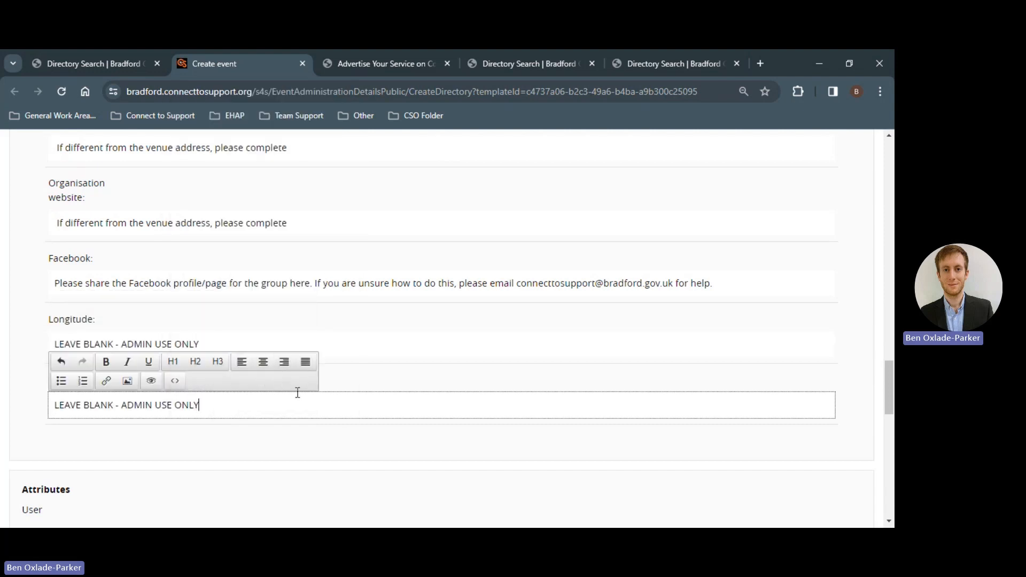
left_click(361, 377)
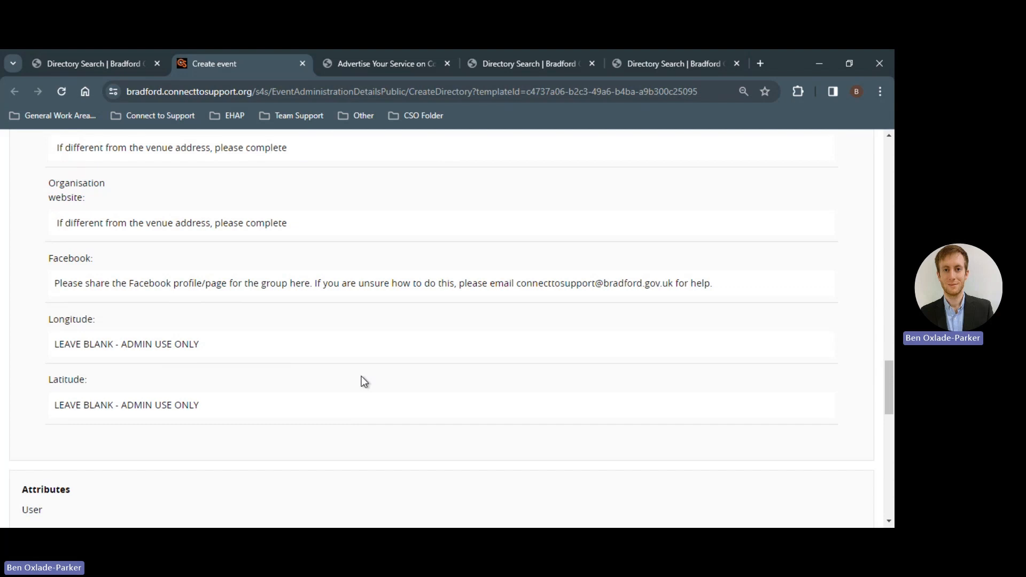
- Compare the form's Attributes section with the category filters on the public Community Directory page, including Cost, Type of activity and Grant Funded Groups
scroll(352, 373, "down", 2)
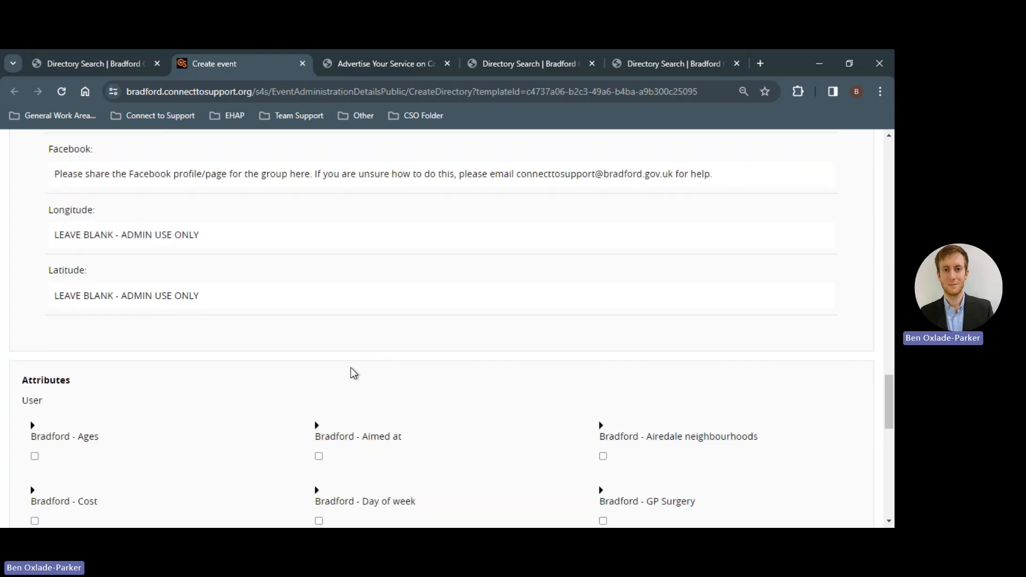
scroll(265, 329, "down", 2)
scroll(227, 338, "down", 2)
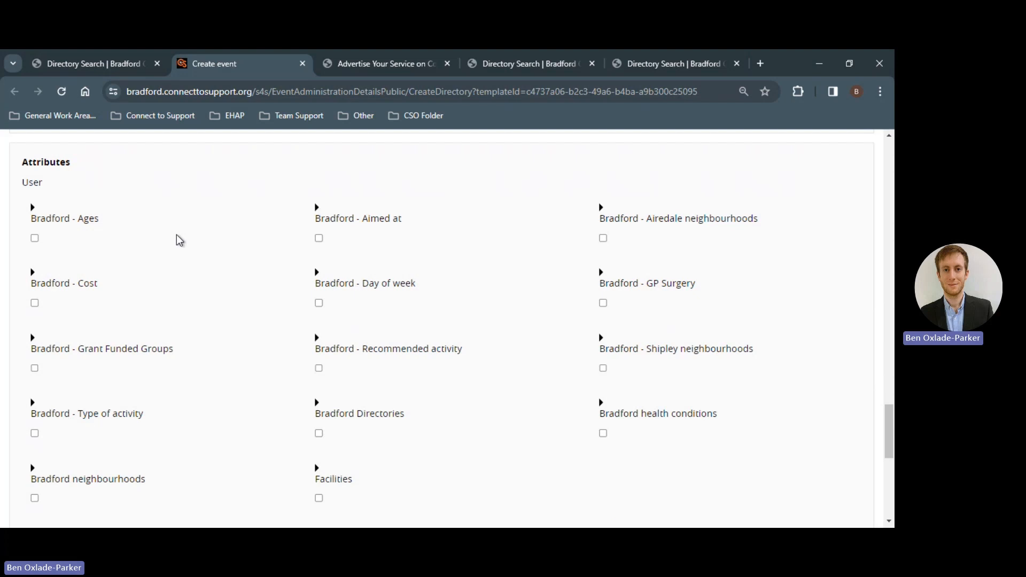
left_click(92, 64)
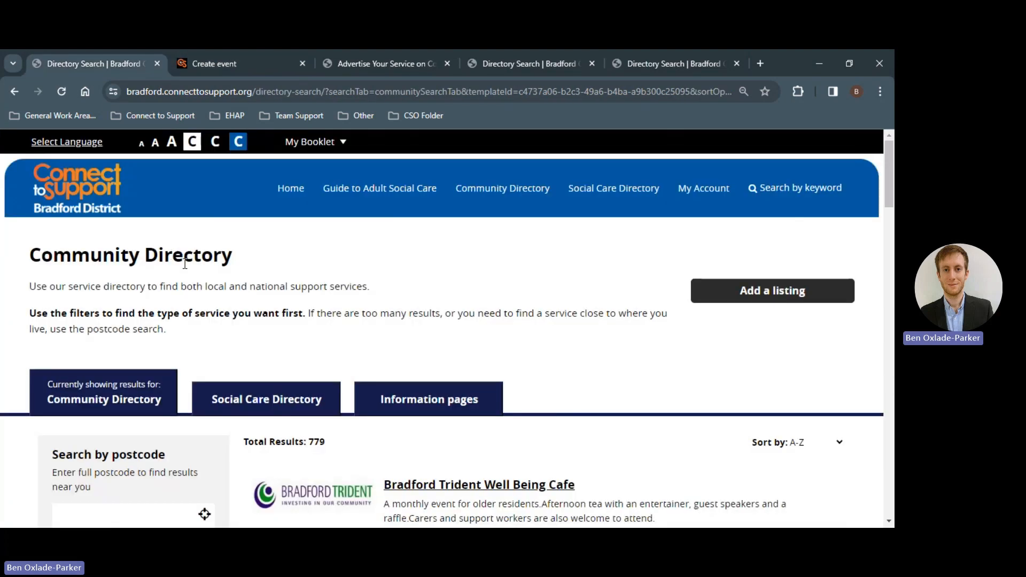
scroll(185, 263, "down", 8)
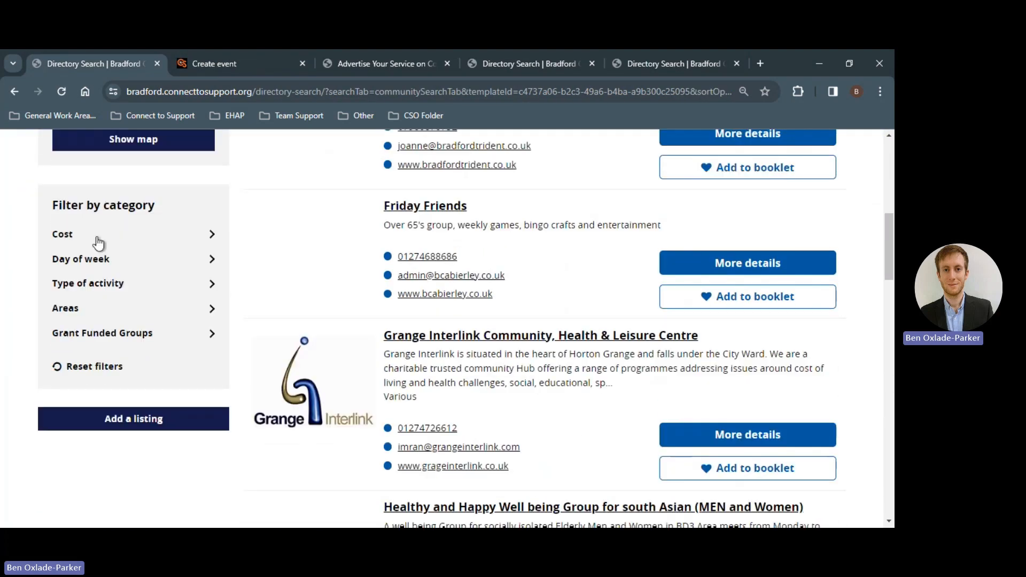
left_click(99, 242)
left_click(92, 238)
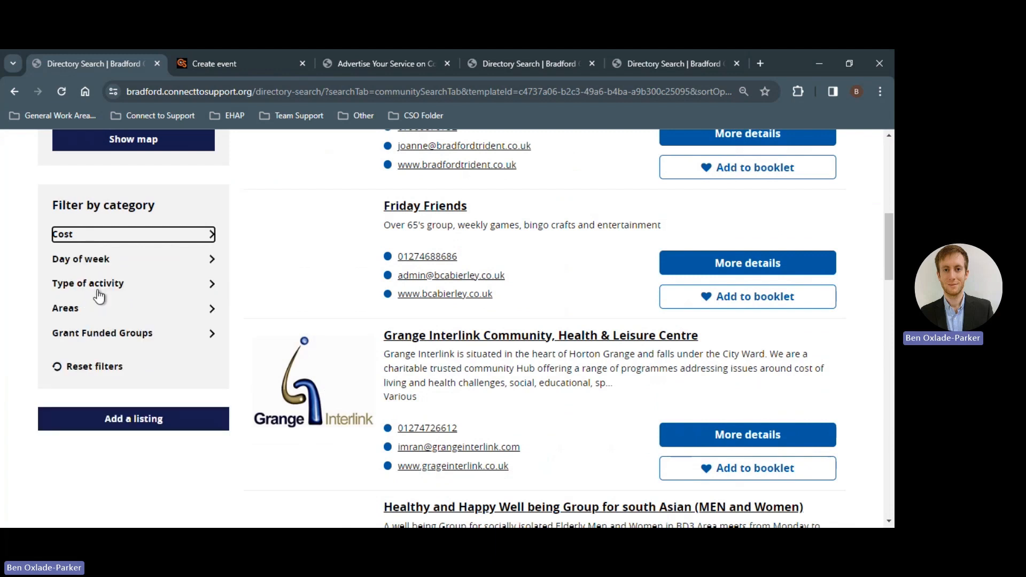
left_click(99, 289)
left_click(114, 283)
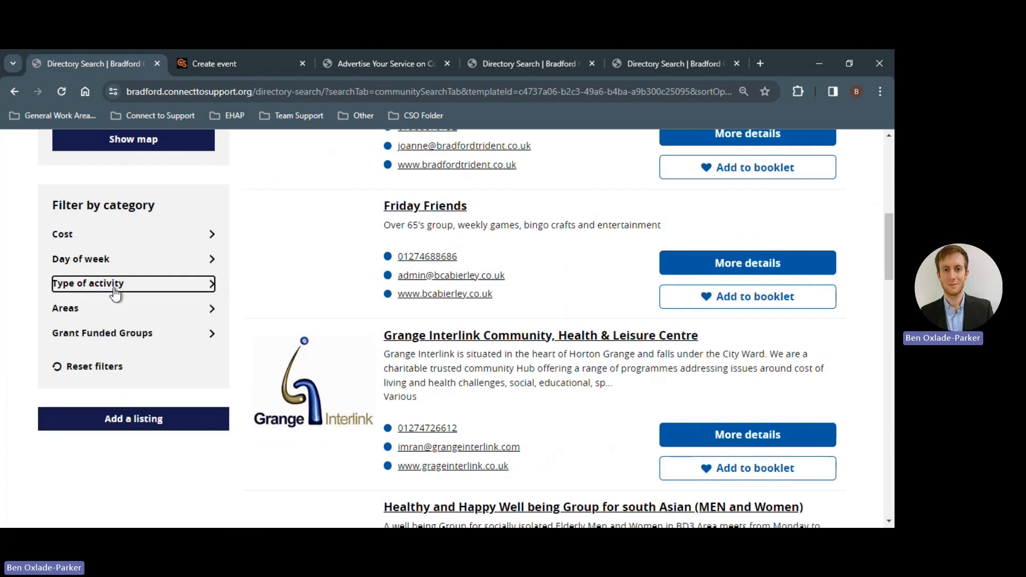
left_click(110, 337)
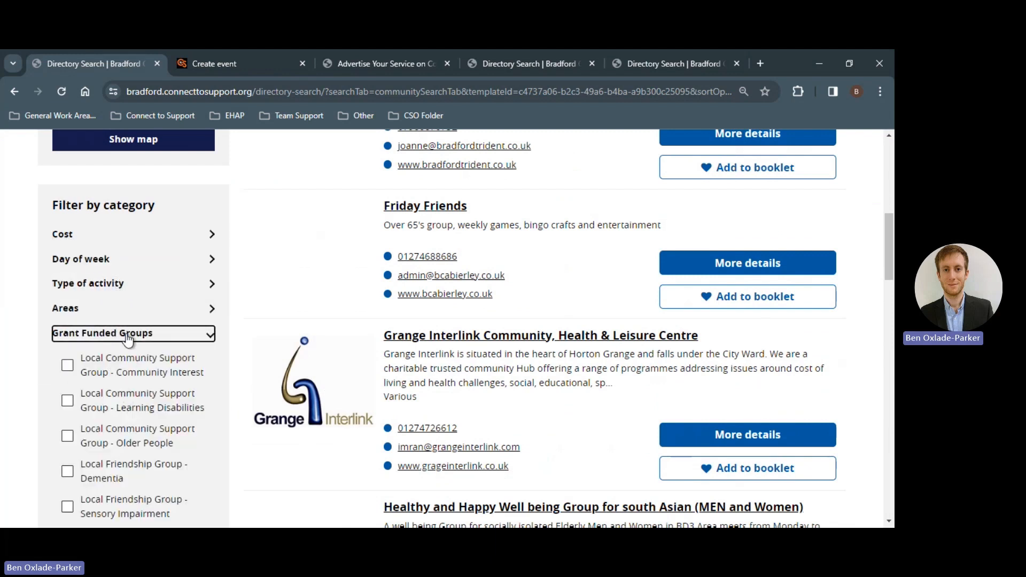
left_click(128, 337)
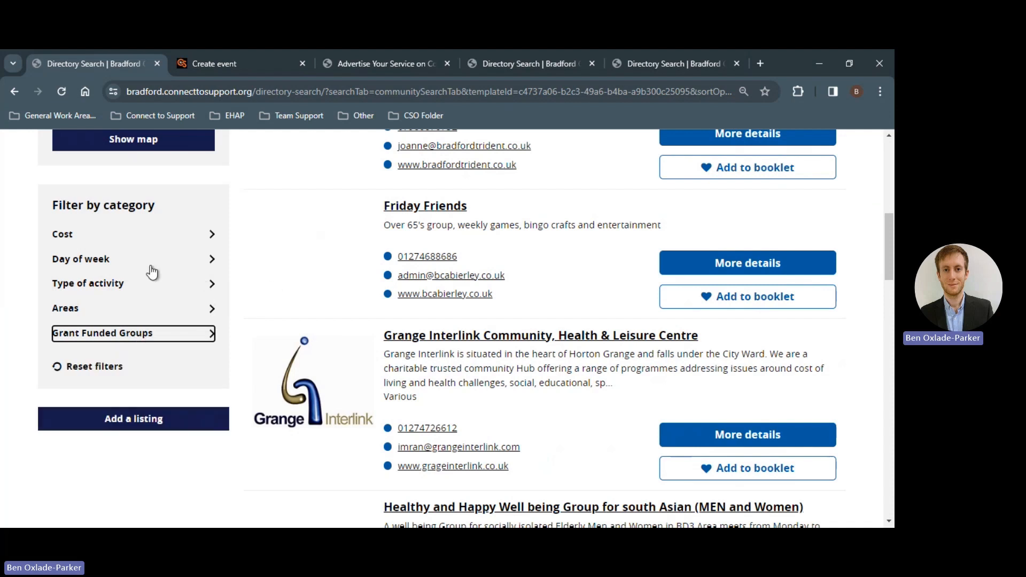
- Return to the listing form and select the Bradford - Ages attribute with Adults (18-64), Everyone, Older Adults (65+) and Under 18s
left_click(223, 68)
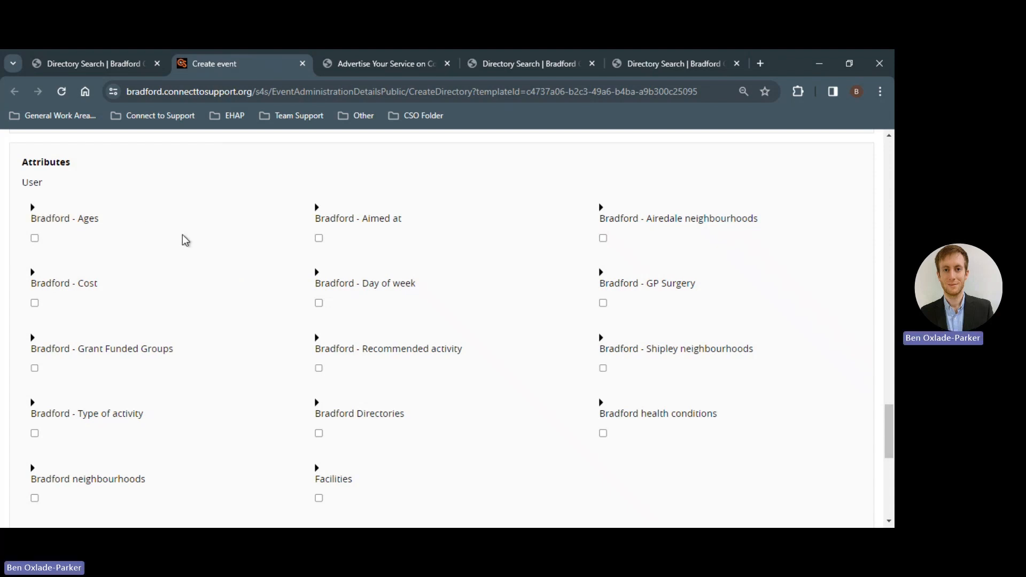
left_click(33, 208)
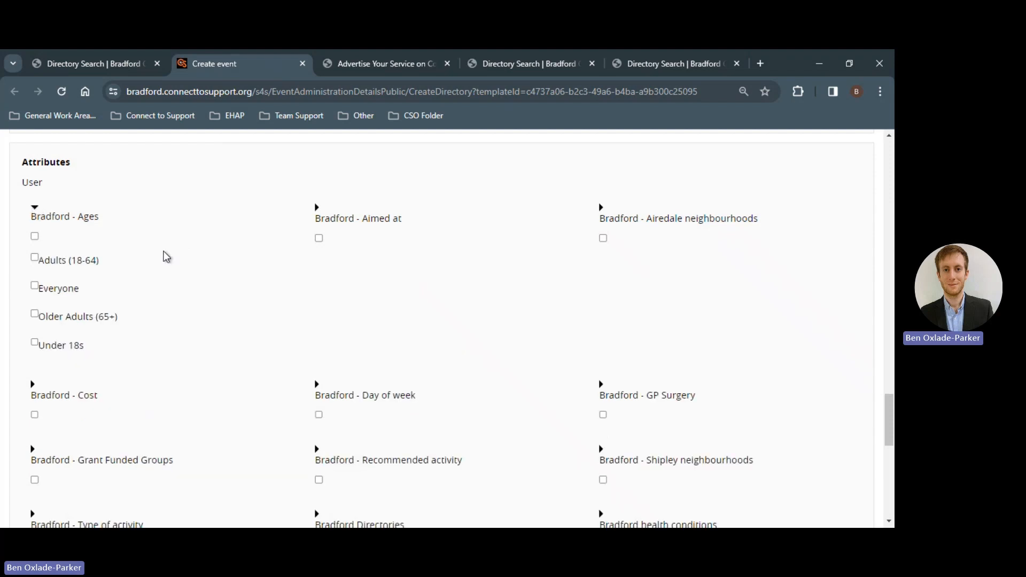
left_click(35, 258)
left_click(35, 286)
left_click(34, 314)
left_click(34, 343)
left_click(35, 236)
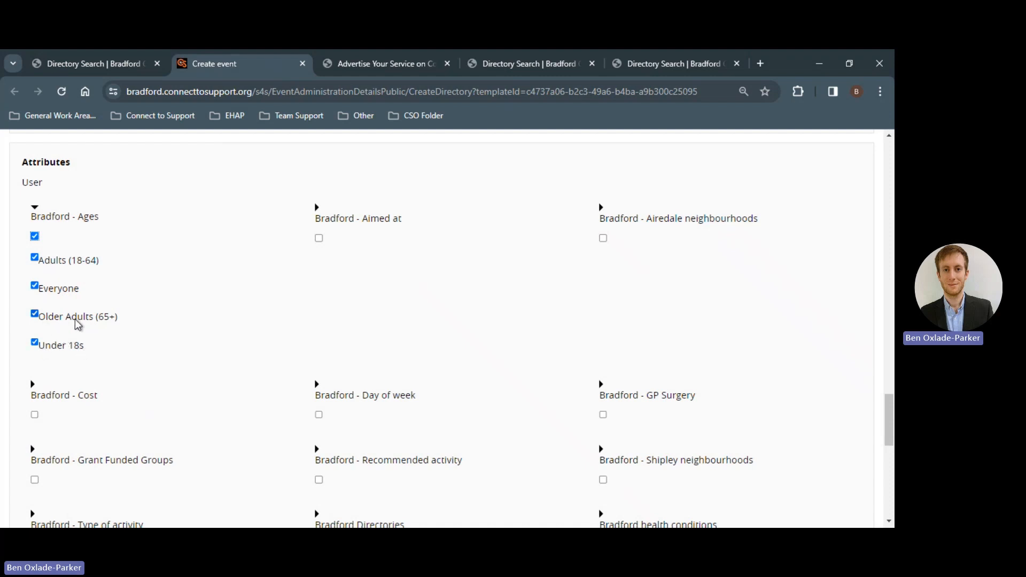
left_click(35, 208)
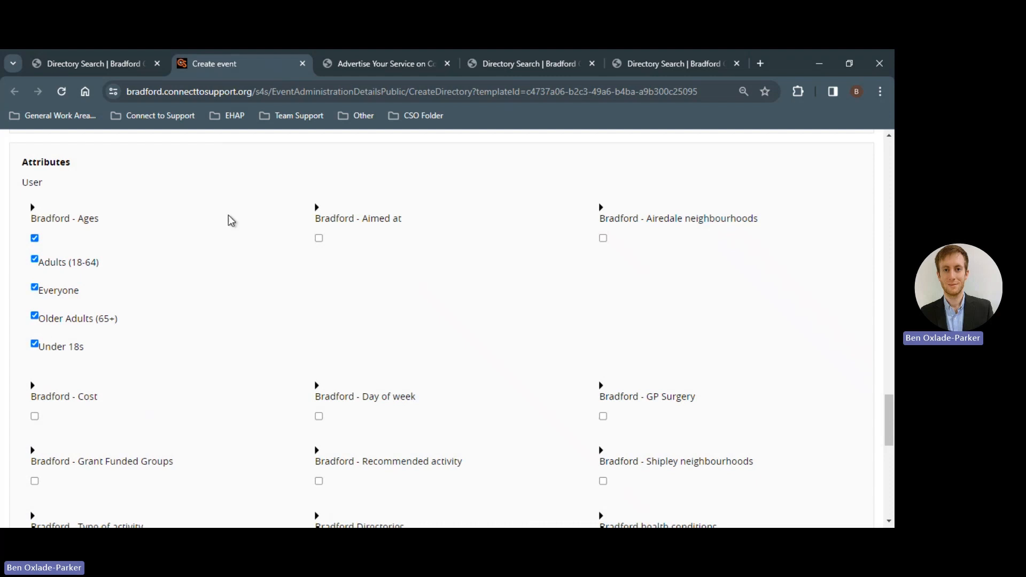
- Select the whole Bradford - Aimed at attribute group, covering every audience from Bereaved to Unemployed people
left_click(317, 208)
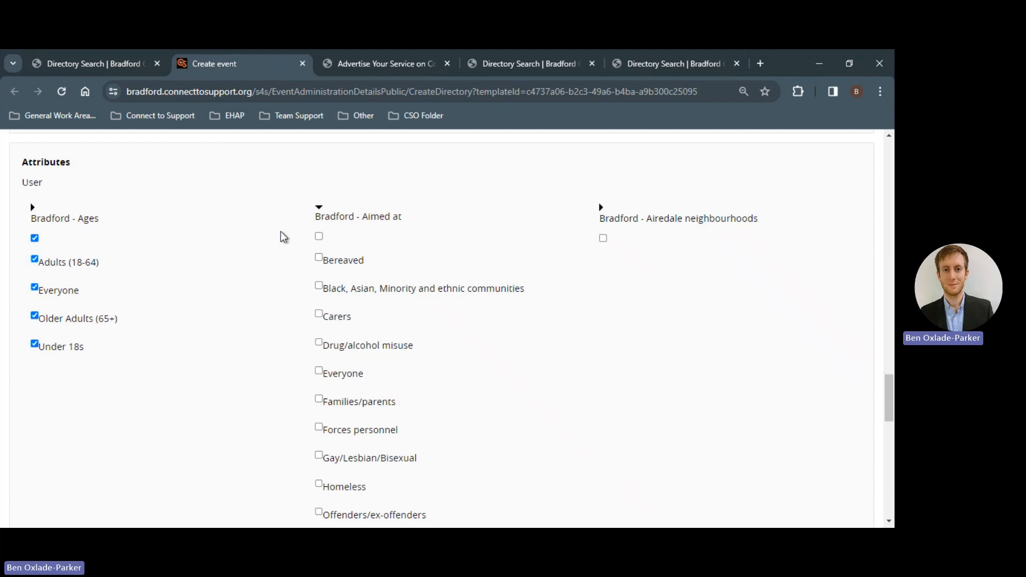
left_click(319, 236)
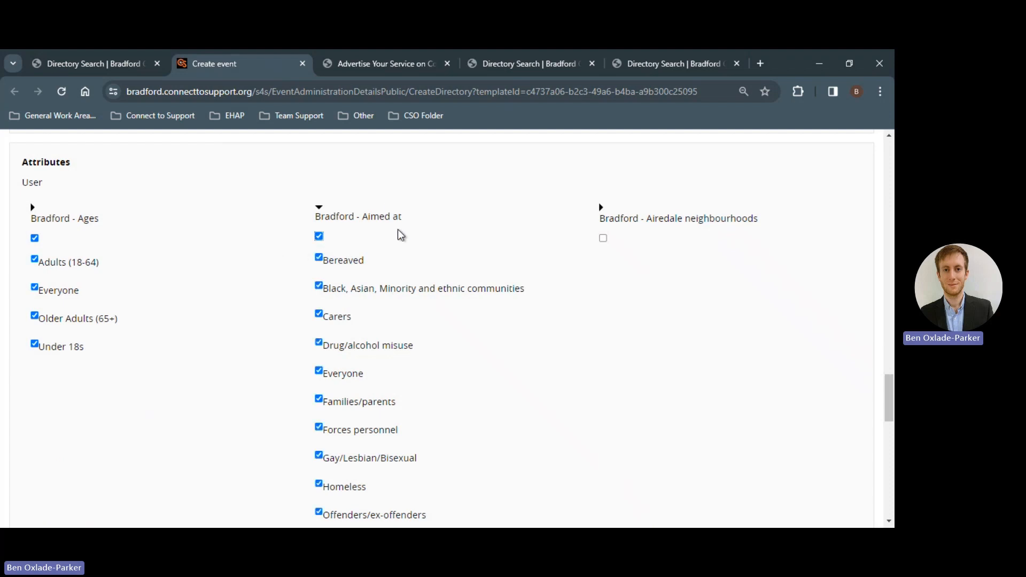
scroll(399, 245, "down", 2)
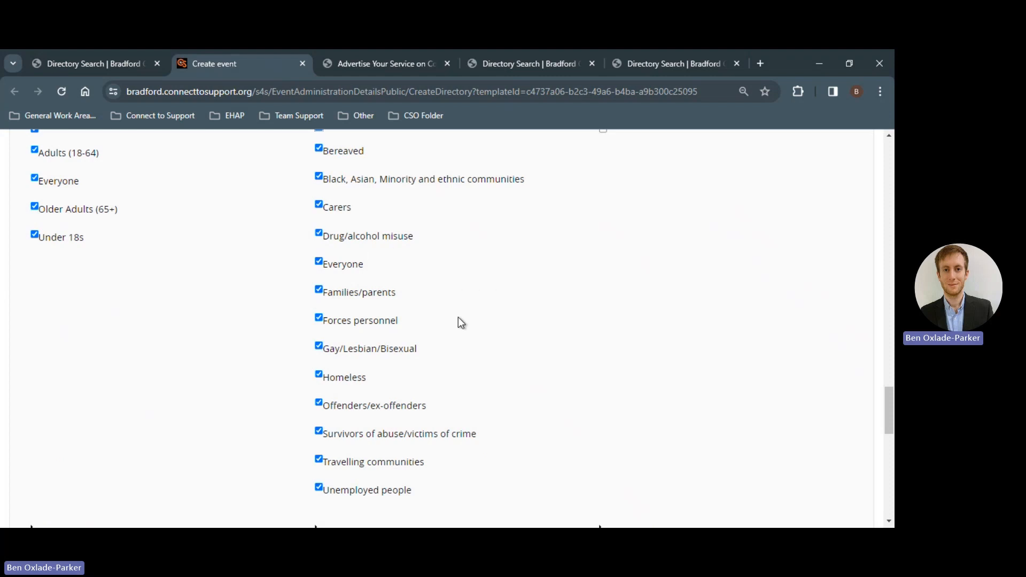
scroll(462, 303, "down", 2)
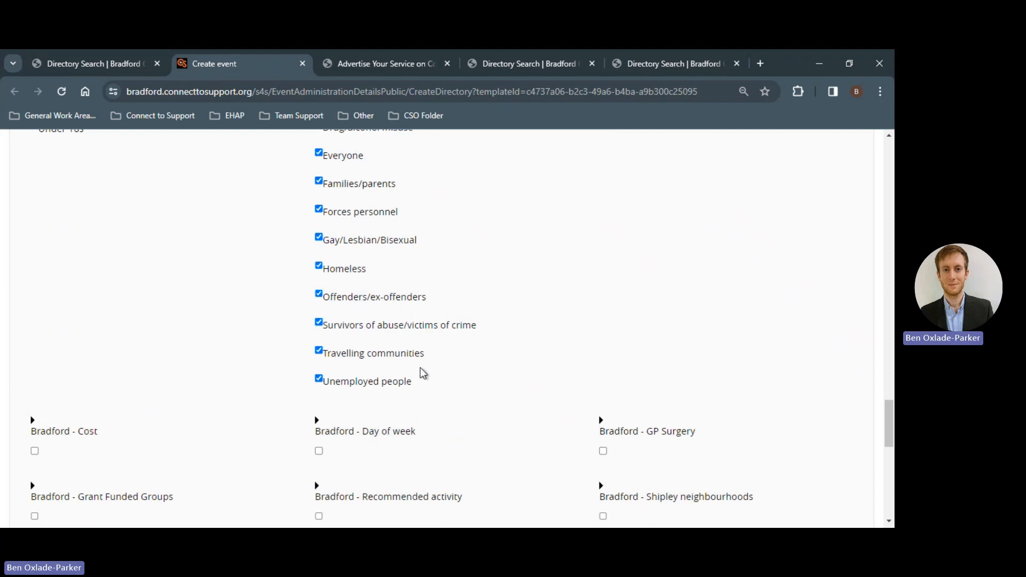
scroll(285, 334, "up", 4)
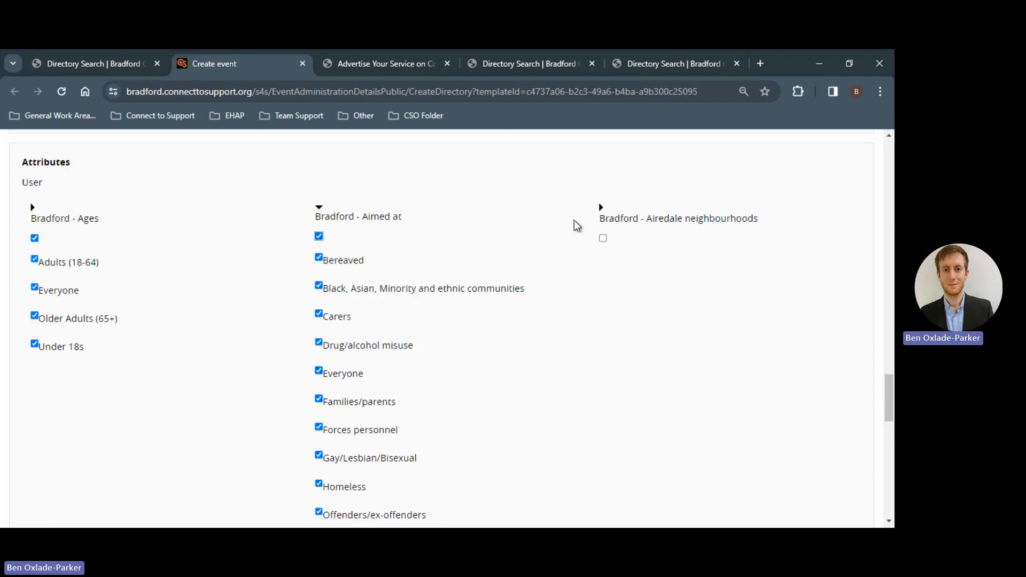
- Expand Bradford - Airedale neighbourhoods and review its list of areas from Addingham to Streeton & Eastburn
left_click(600, 207)
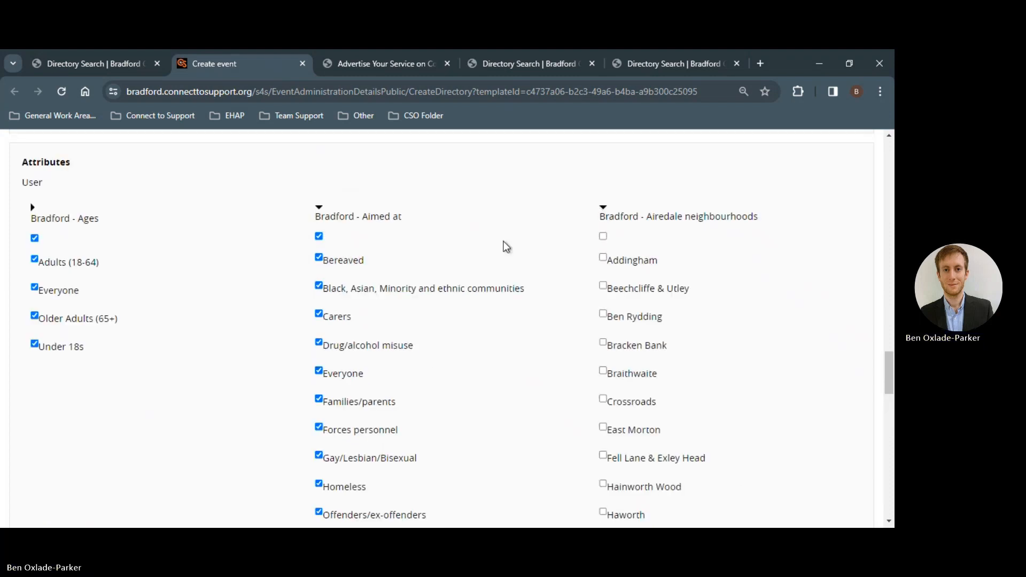
scroll(521, 238, "down", 2)
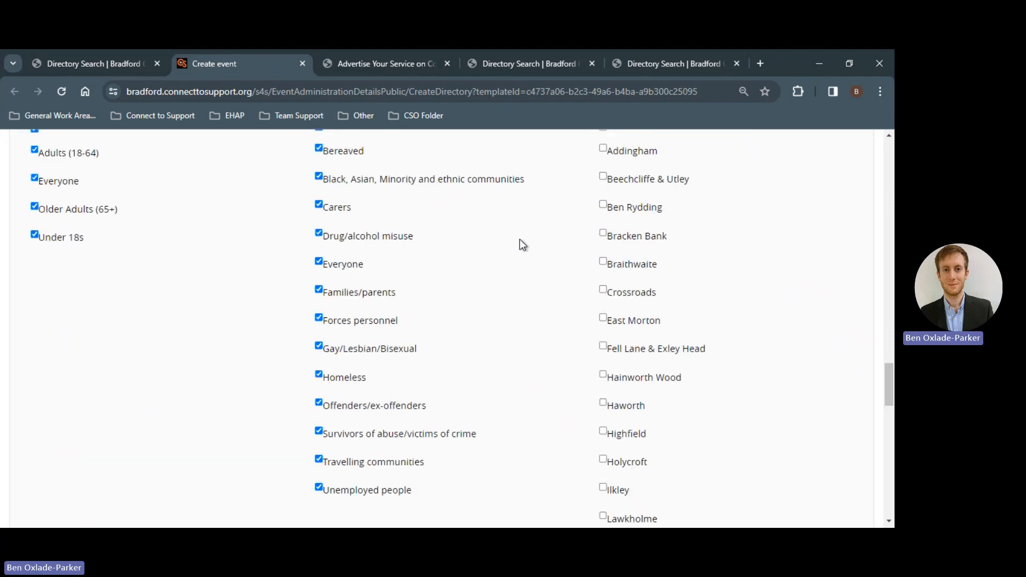
scroll(670, 252, "down", 2)
scroll(671, 259, "down", 6)
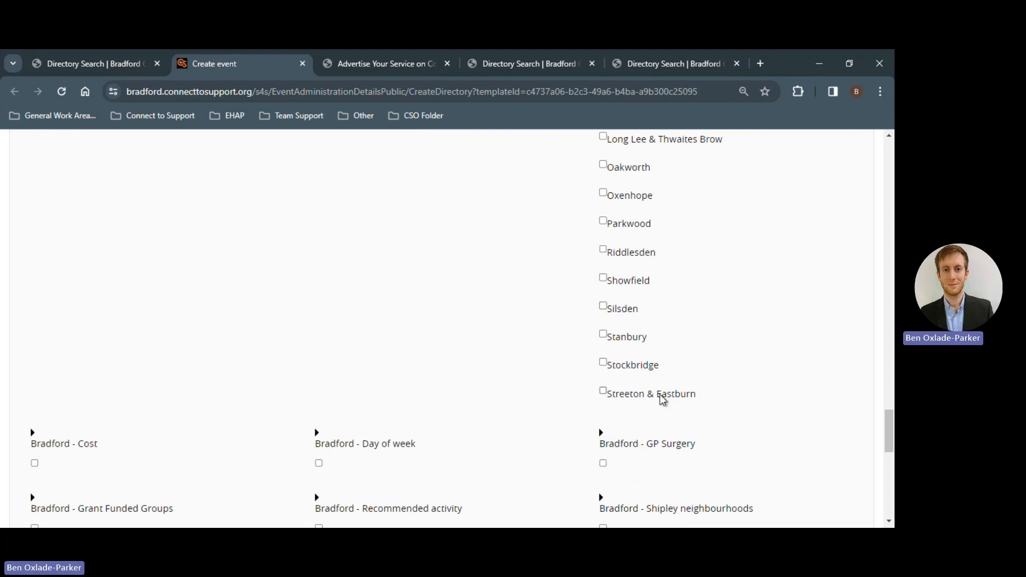
scroll(667, 377, "up", 6)
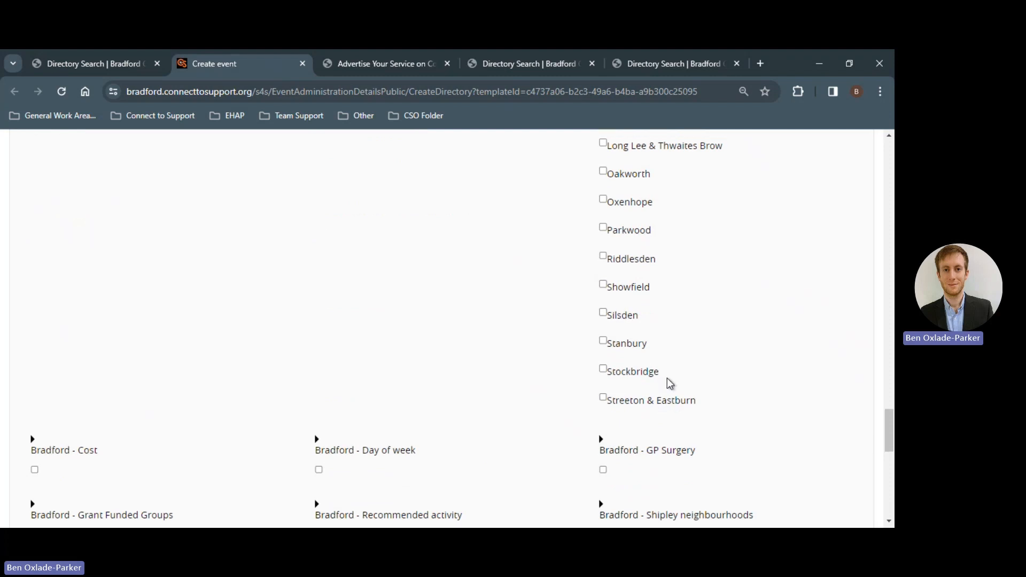
scroll(668, 366, "up", 4)
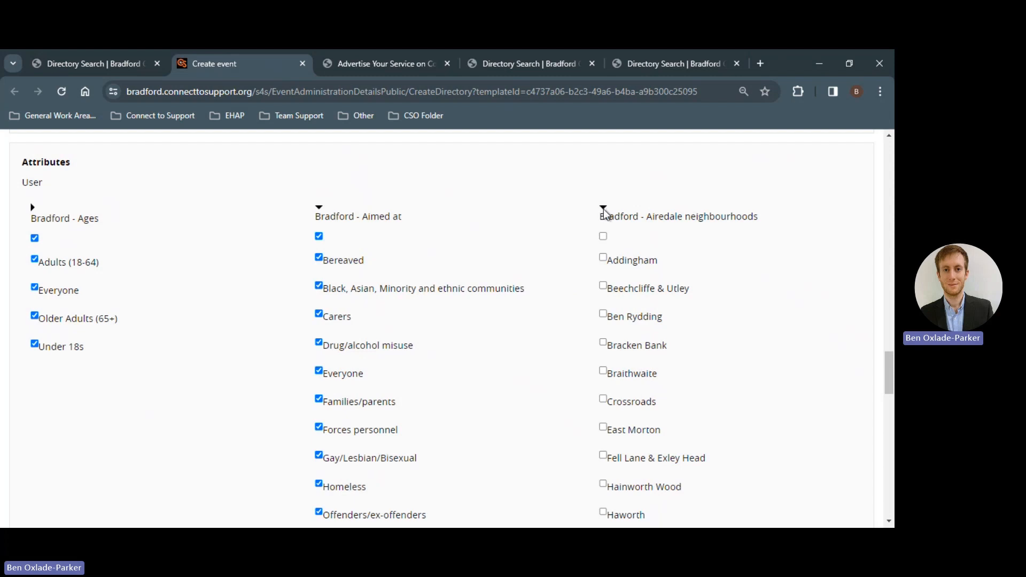
scroll(567, 288, "down", 2)
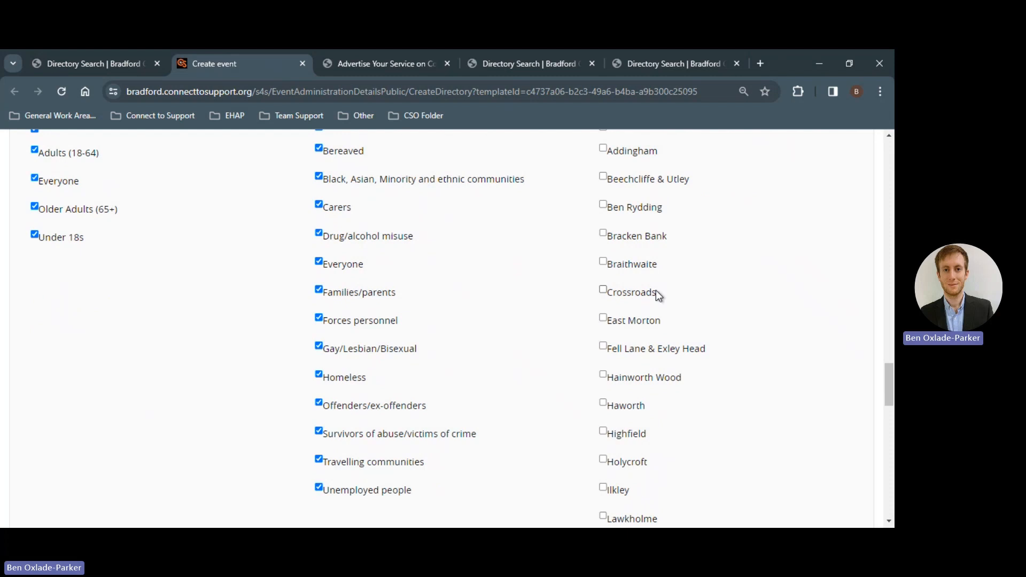
scroll(656, 291, "up", 2)
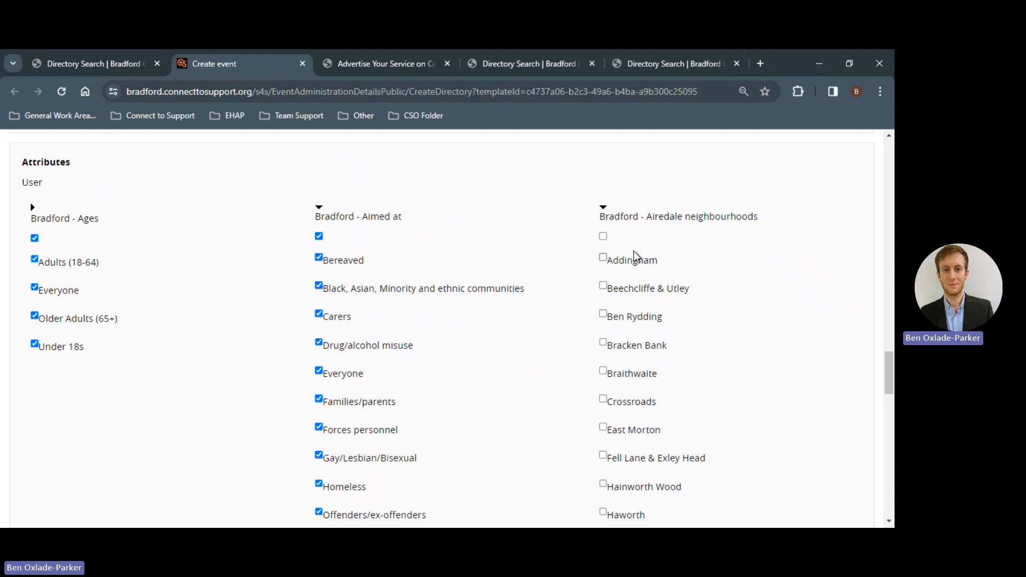
- Select the whole Bradford - Cost attribute group: Free, Over £10, Under £10 and Under £5
scroll(176, 346, "down", 5)
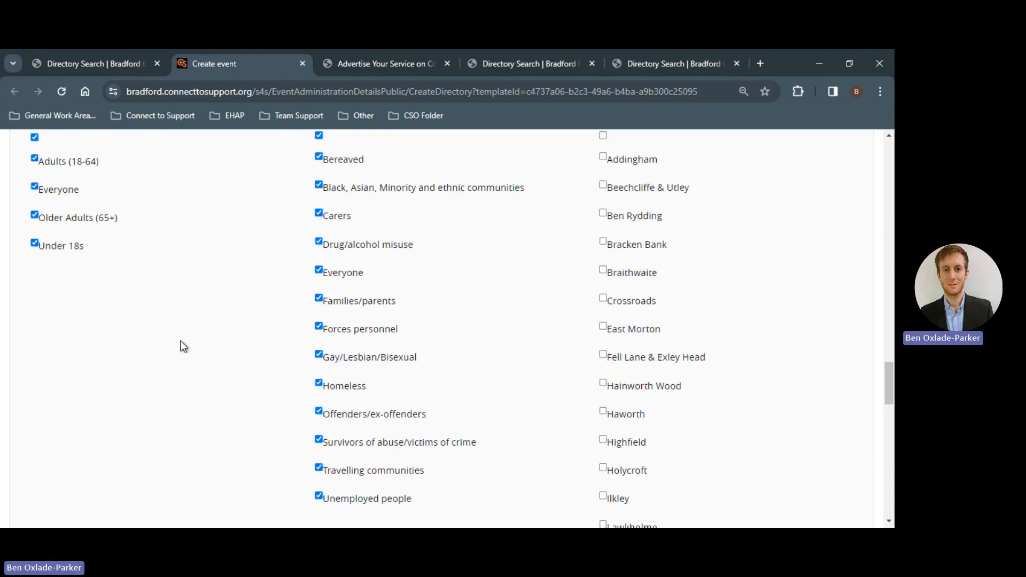
scroll(181, 346, "down", 7)
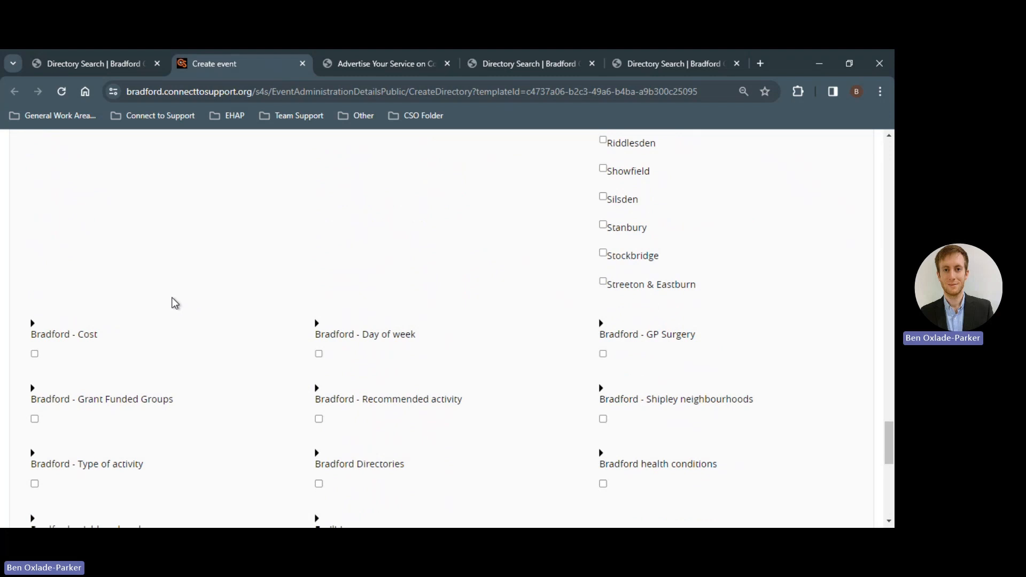
left_click(33, 214)
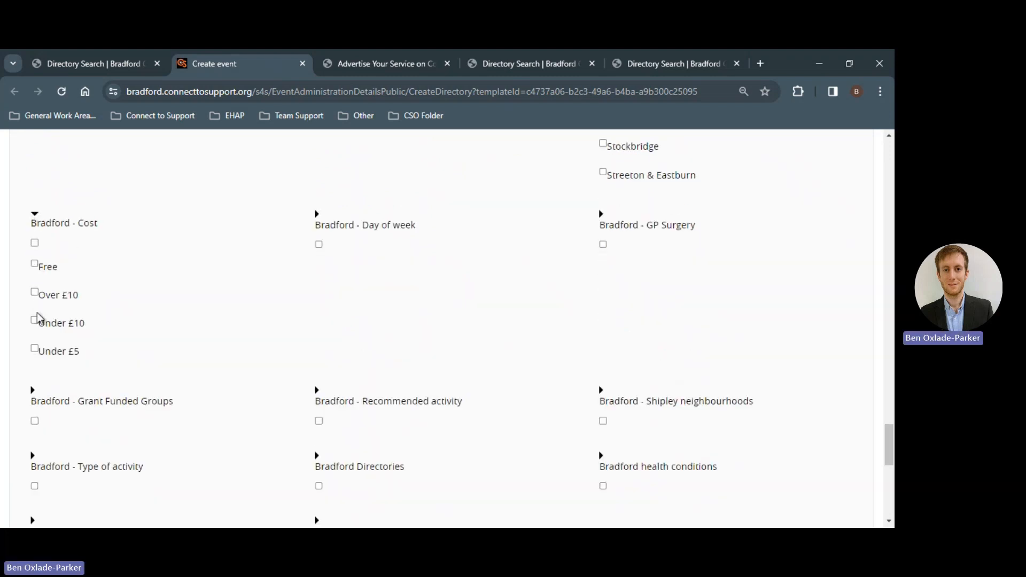
left_click(35, 244)
- Select the whole Bradford - Day of week attribute group, covering all seven days
left_click(317, 214)
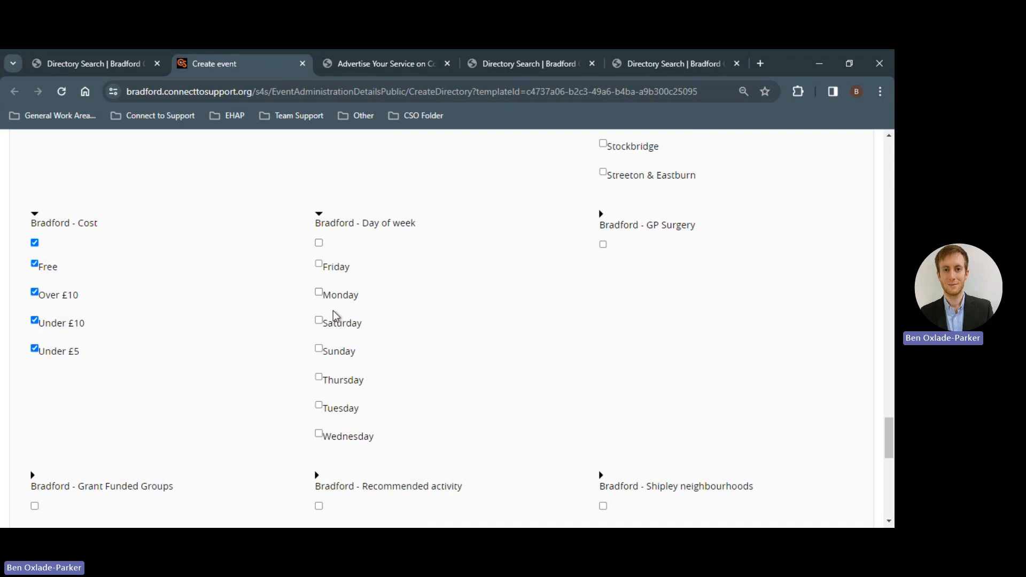
left_click(331, 298)
left_click(340, 380)
left_click(319, 243)
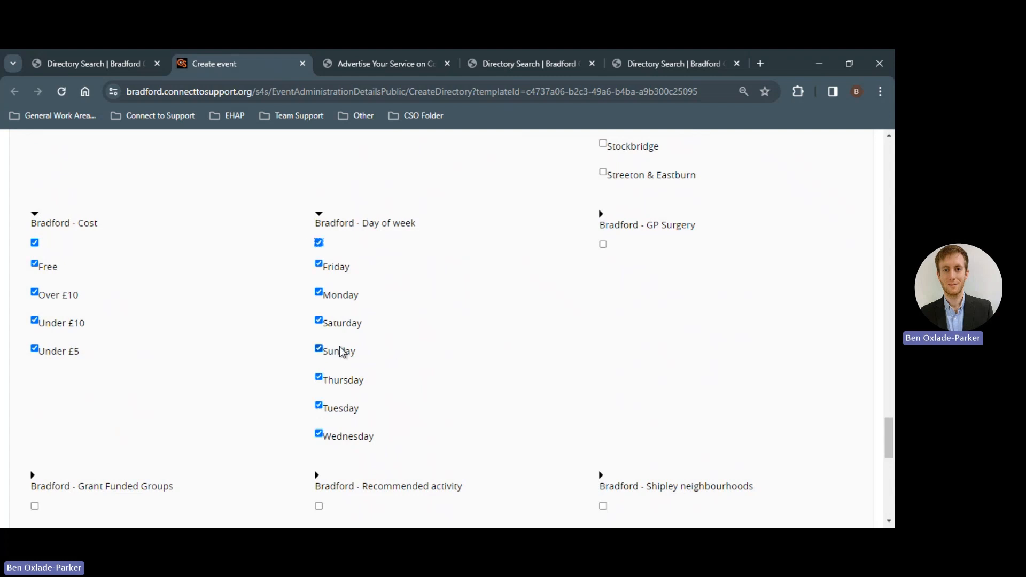
- Examine the options offered under Bradford - GP Surgery and Bradford - Grant Funded Groups
left_click(601, 215)
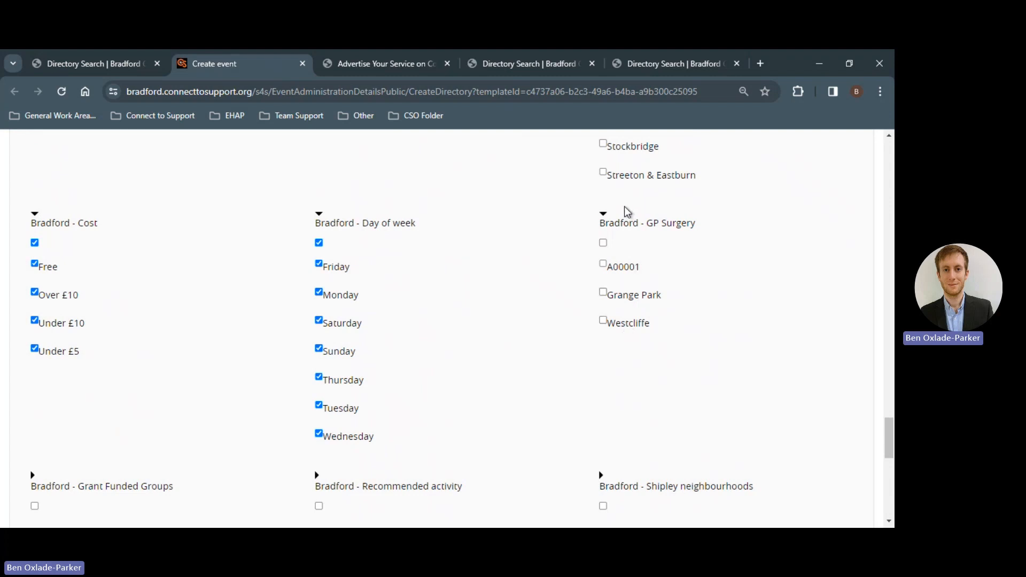
left_click(602, 214)
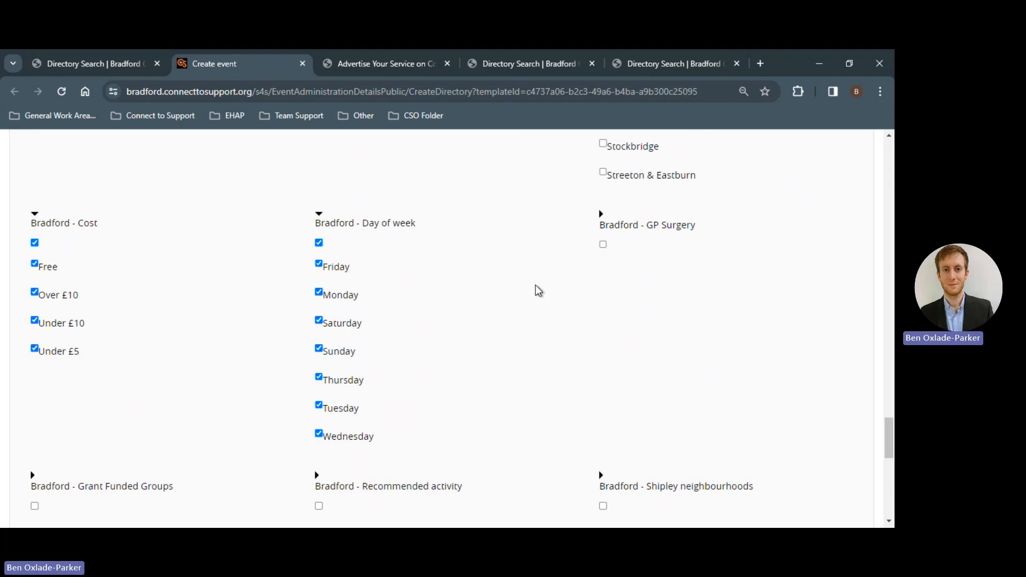
scroll(544, 261, "down", 3)
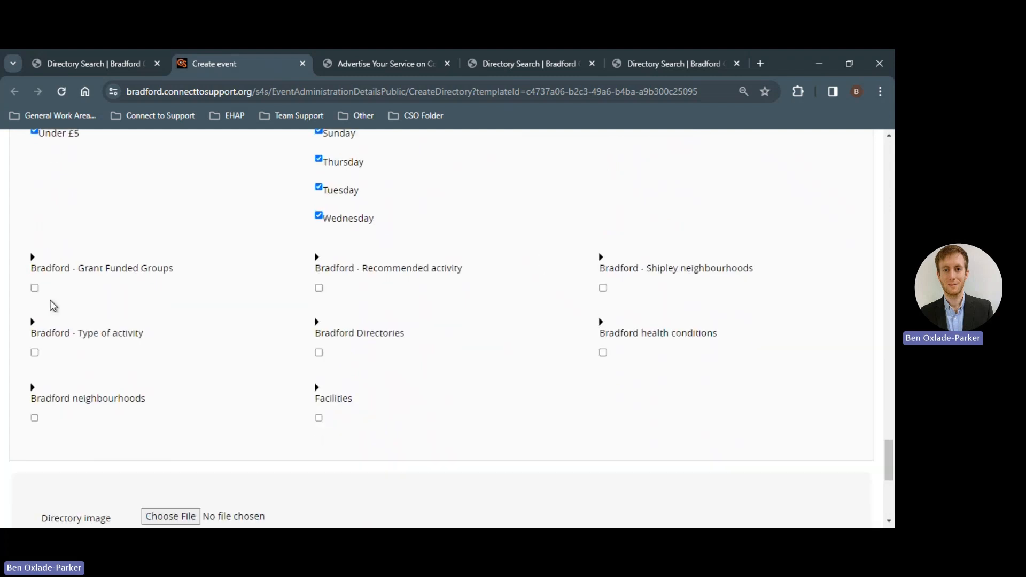
left_click(32, 259)
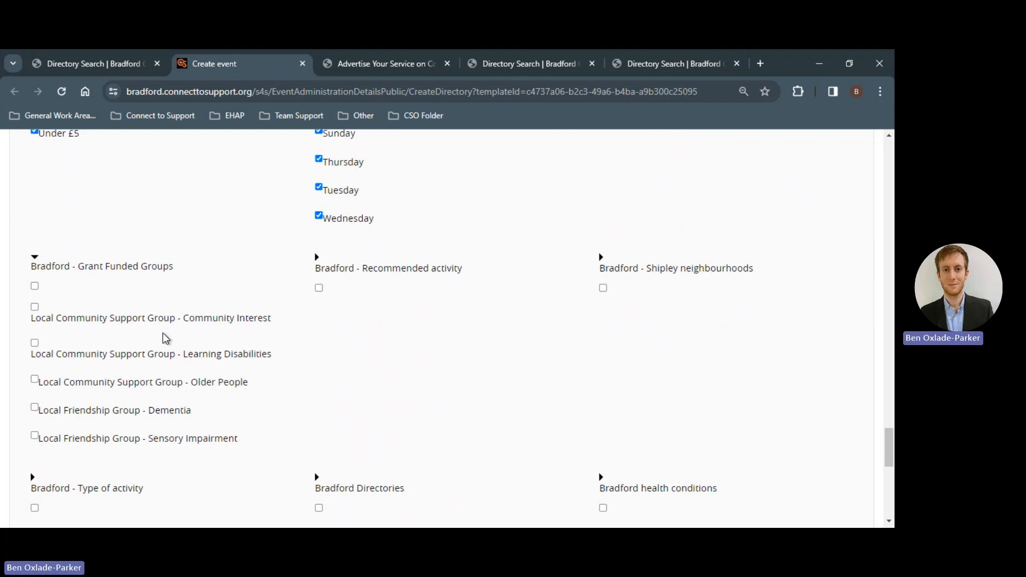
- Select the whole Bradford - Grant Funded Groups attribute group, and expand Recommended activity and Shipley neighbourhoods to review their options
left_click(36, 286)
left_click(317, 259)
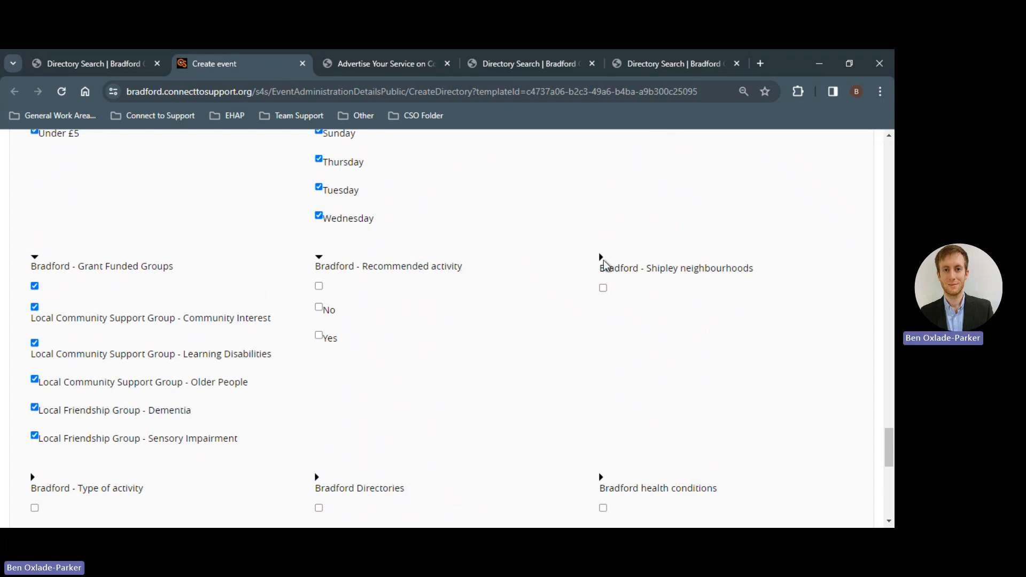
left_click(601, 258)
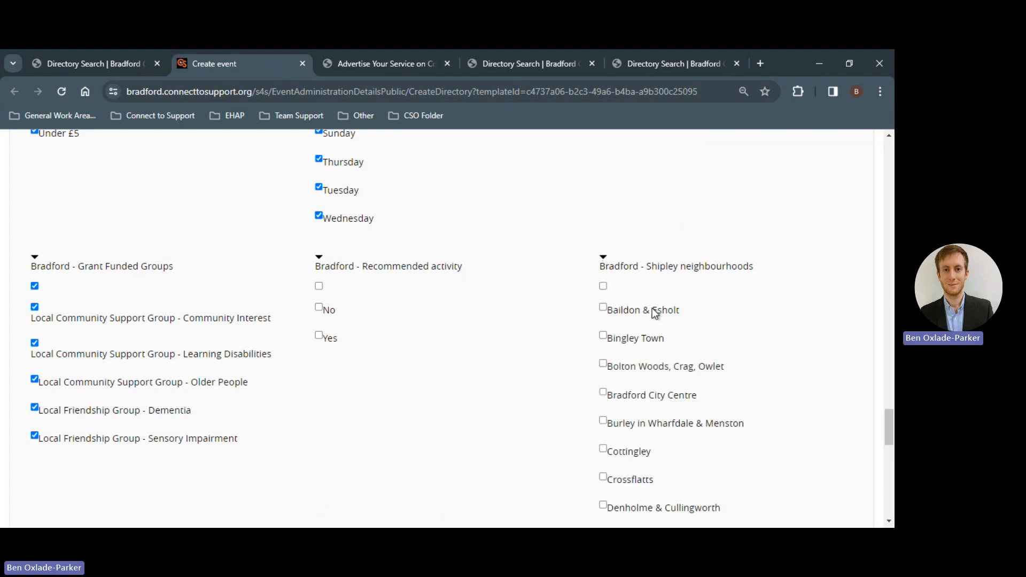
scroll(636, 299, "down", 6)
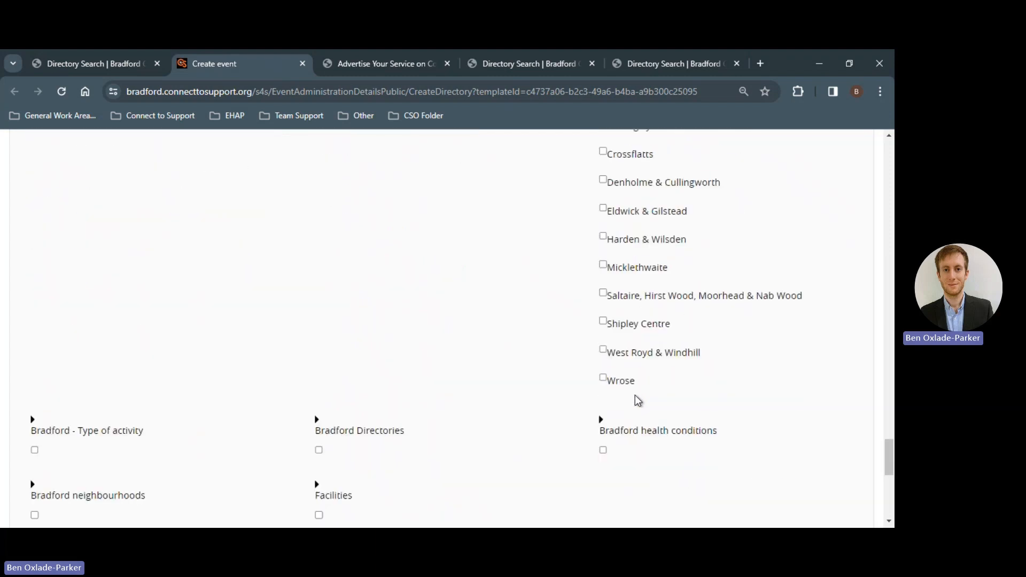
scroll(637, 397, "down", 2)
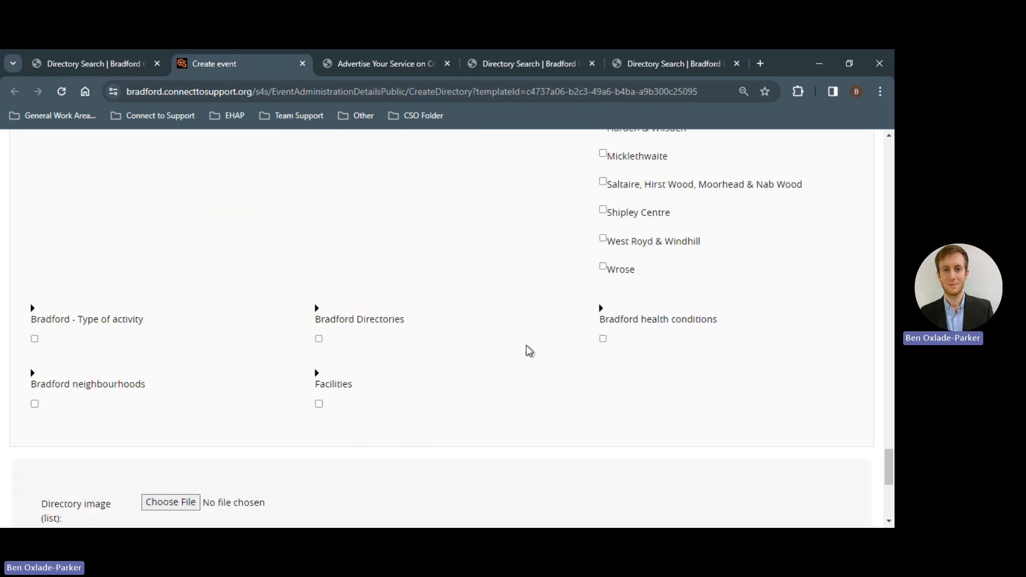
- Select the whole Bradford - Type of activity attribute group
left_click(32, 308)
scroll(46, 278, "down", 2)
left_click(34, 229)
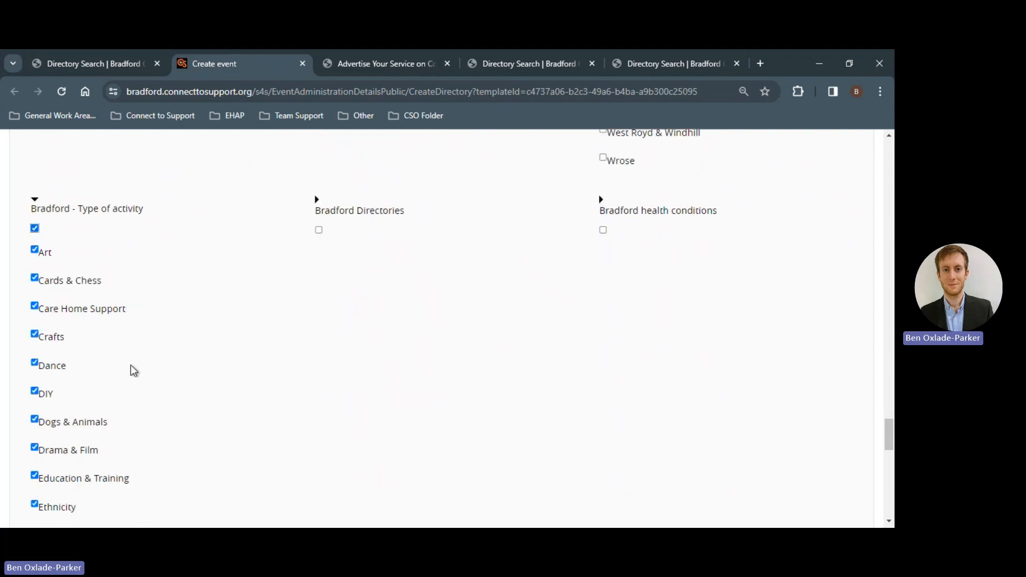
- Examine the full list of activity types, and look back over the listing's description and the attribute groups already selected
scroll(79, 359, "down", 6)
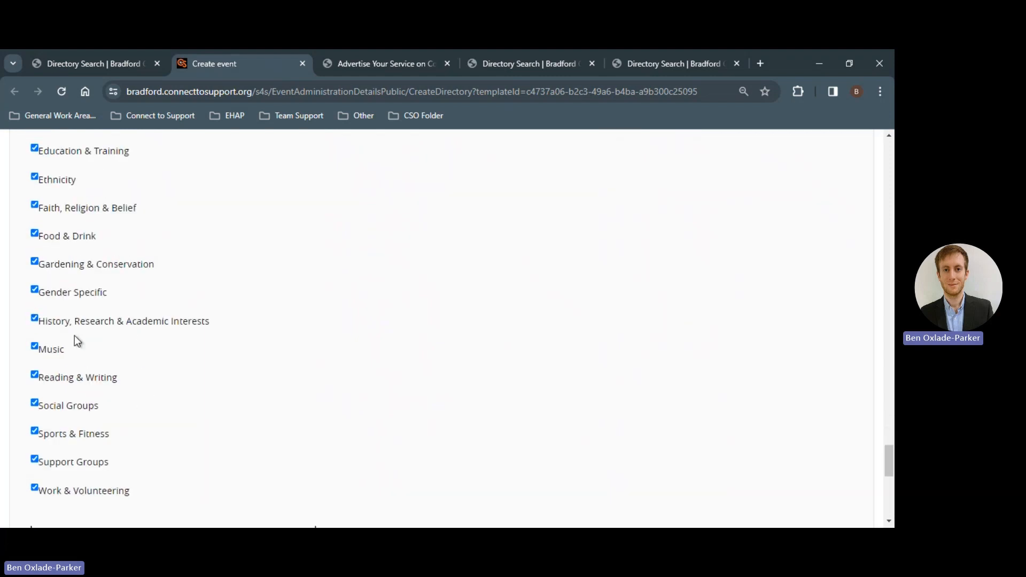
scroll(75, 336, "down", 2)
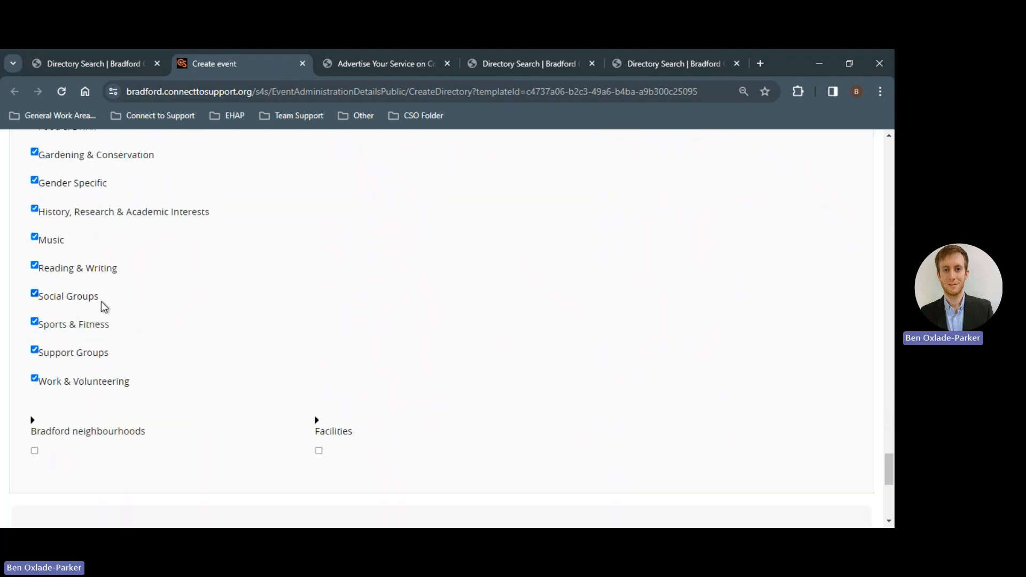
scroll(145, 321, "up", 4)
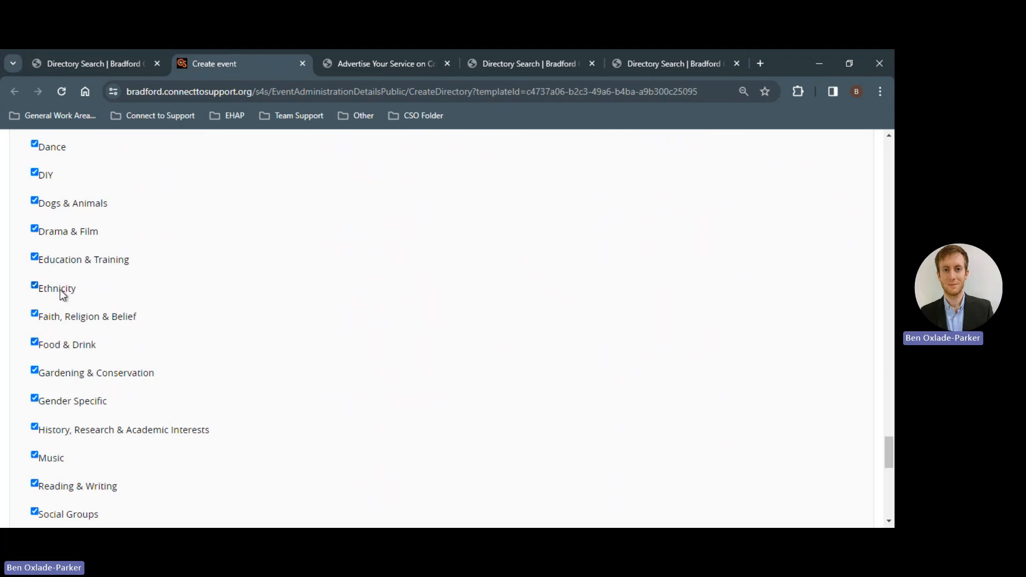
scroll(149, 332, "up", 4)
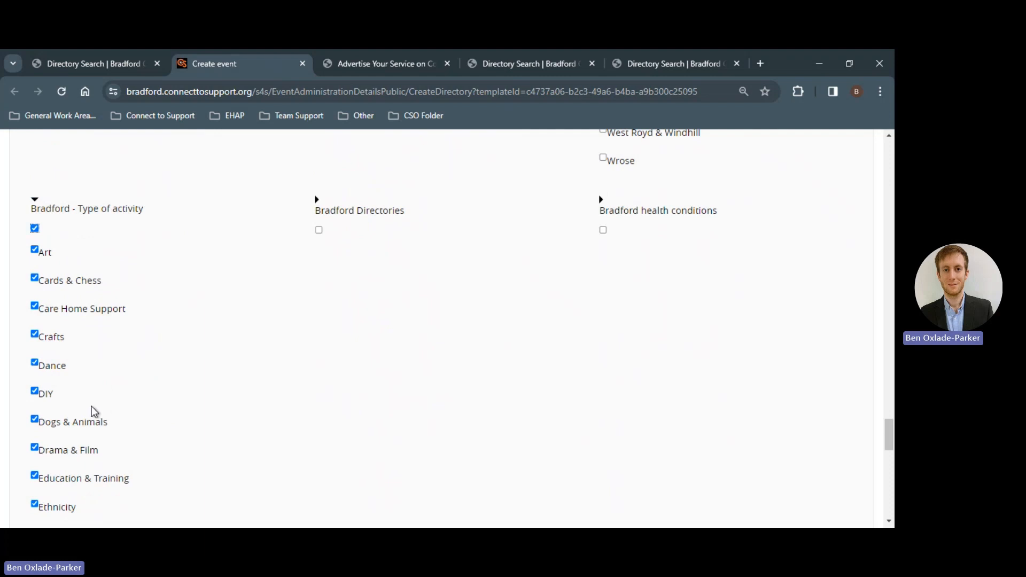
scroll(92, 409, "down", 2)
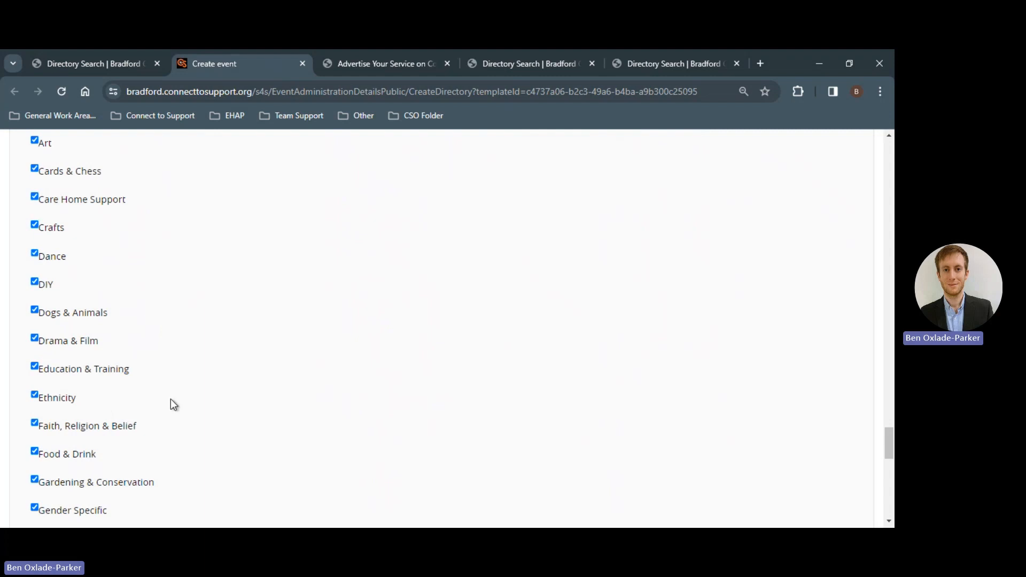
scroll(171, 399, "up", 20)
scroll(185, 380, "up", 10)
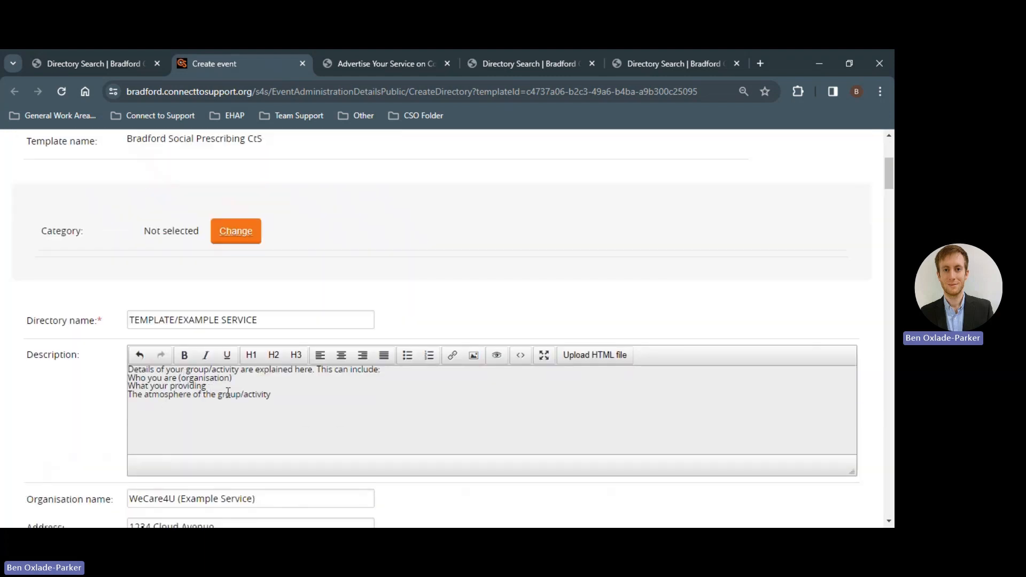
scroll(37, 371, "down", 10)
scroll(94, 375, "down", 20)
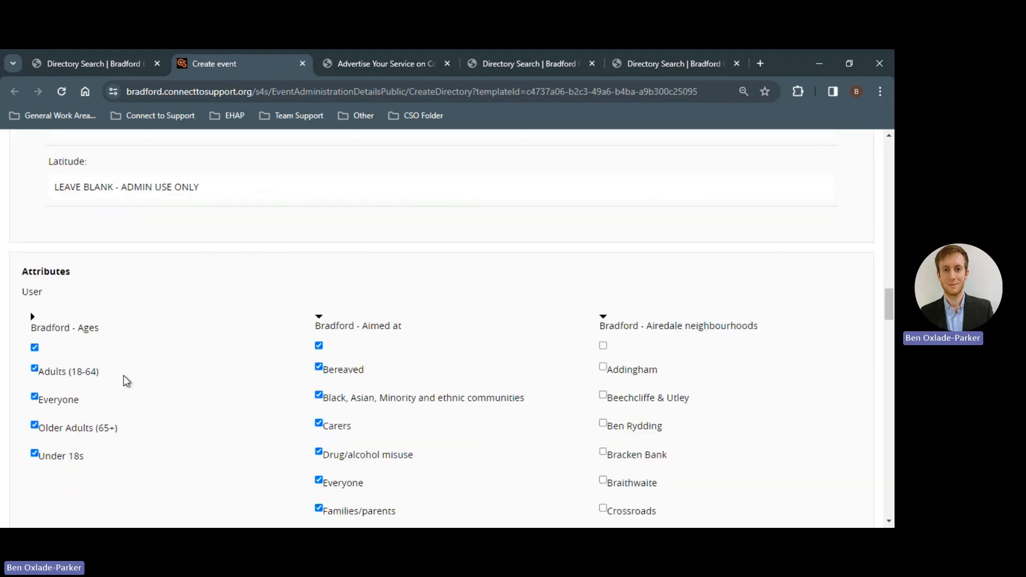
scroll(129, 380, "down", 6)
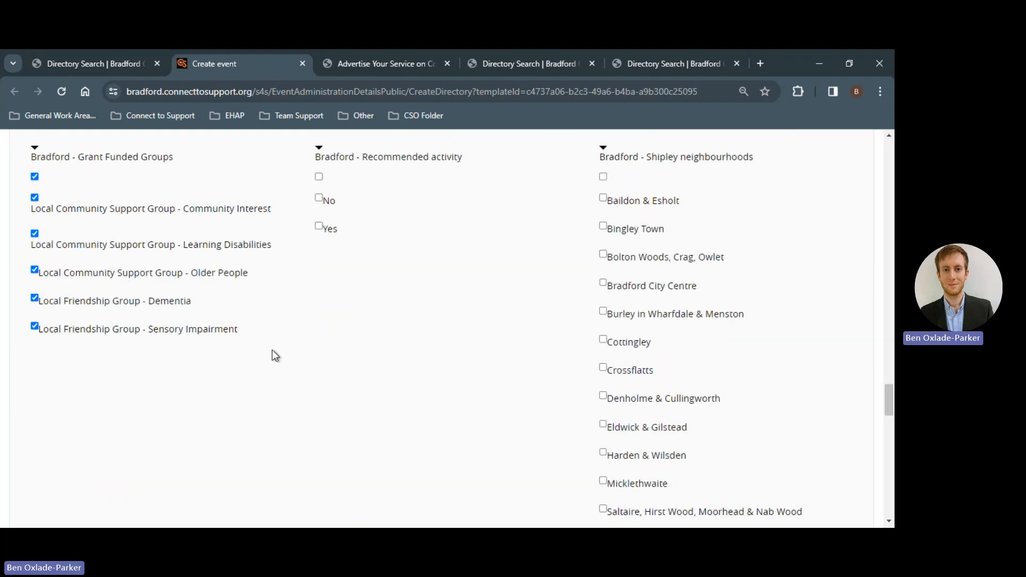
- Expand Bradford Directories and select only Social Prescribing
scroll(294, 336, "down", 6)
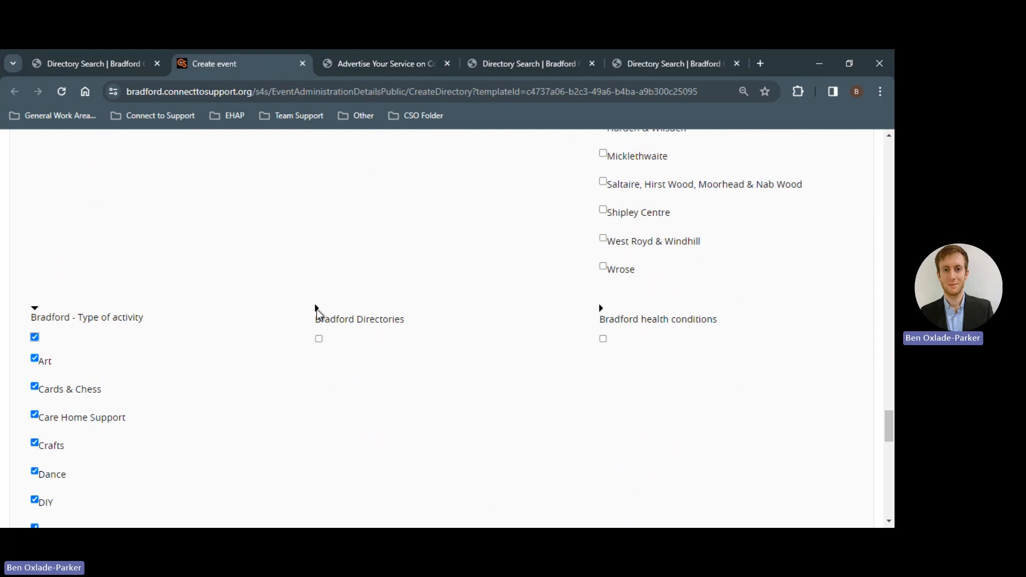
scroll(264, 320, "down", 4)
scroll(289, 320, "up", 2)
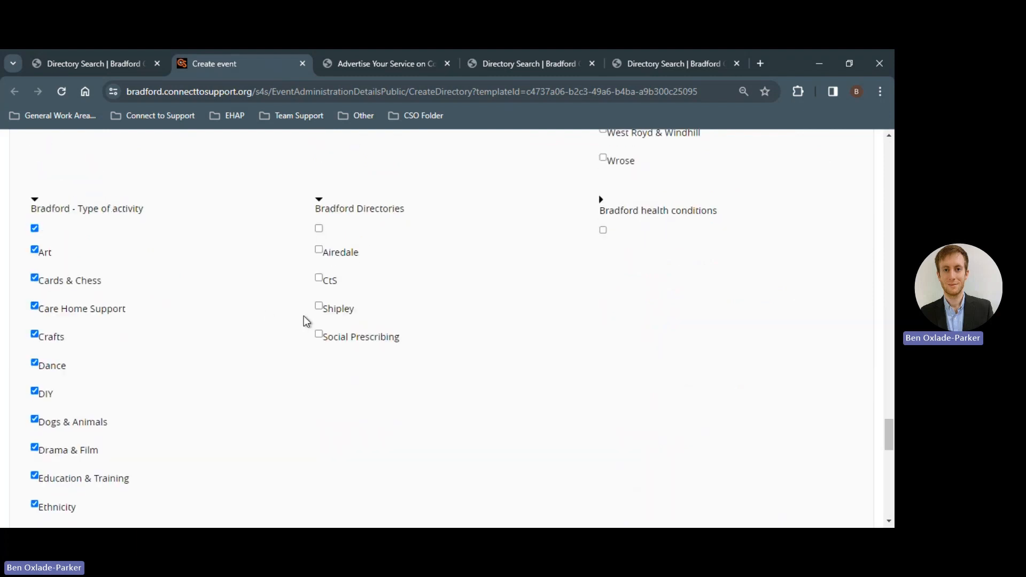
left_click(320, 334)
- Select the whole Bradford health conditions attribute group and review its list from Anxiety/stress to Stroke
left_click(602, 199)
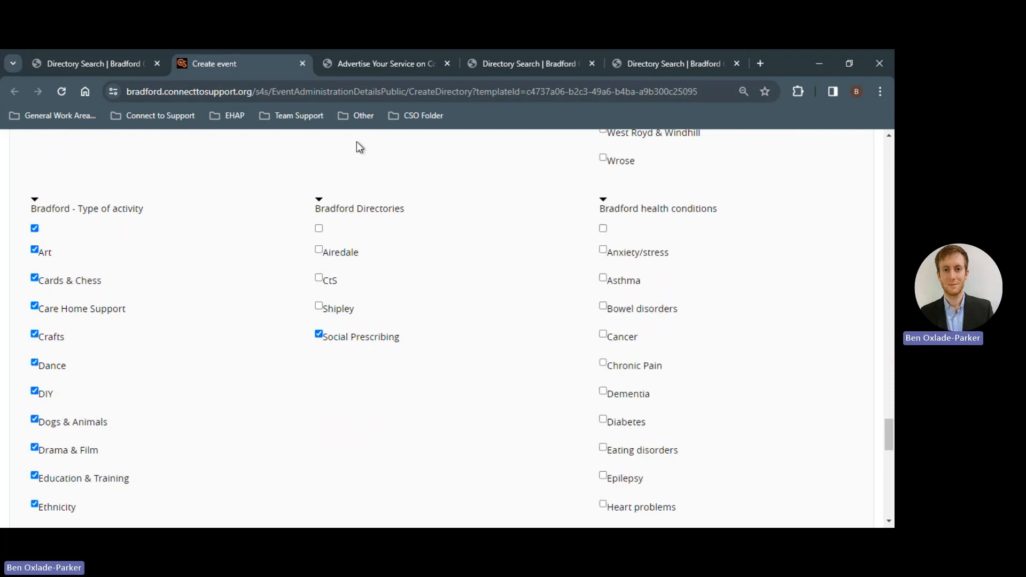
left_click(603, 228)
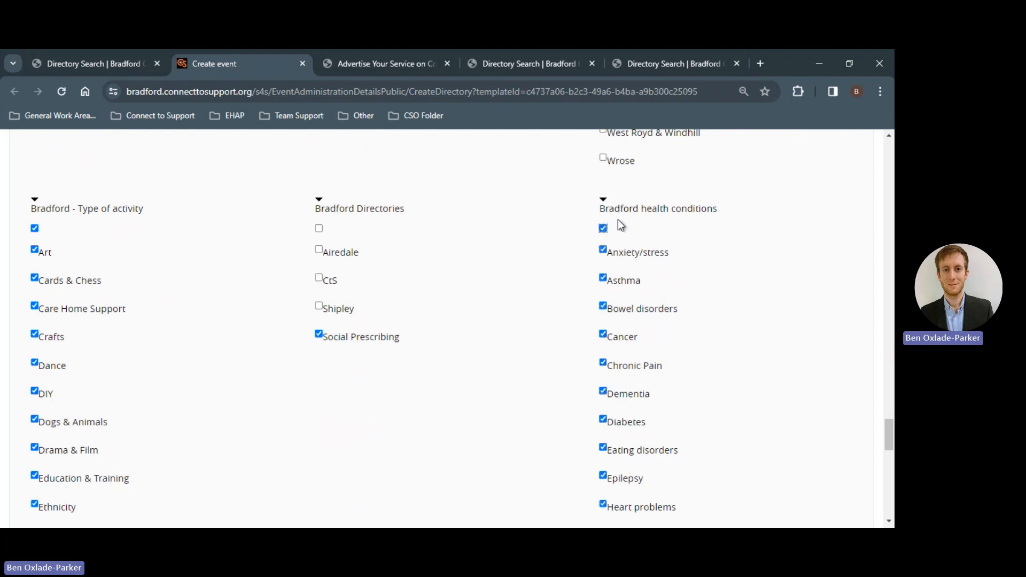
scroll(618, 381, "down", 8)
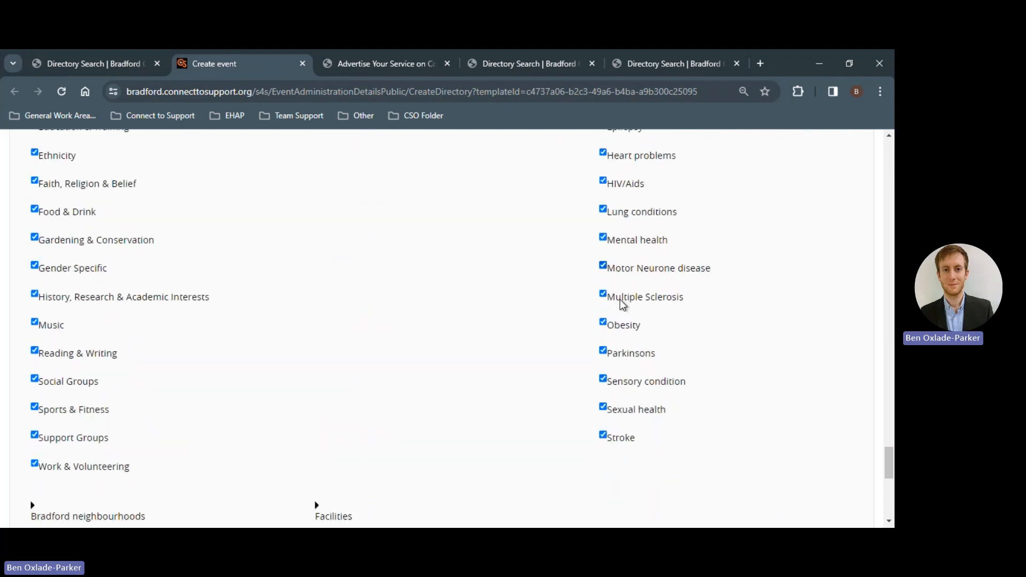
scroll(631, 362, "up", 8)
scroll(631, 361, "down", 4)
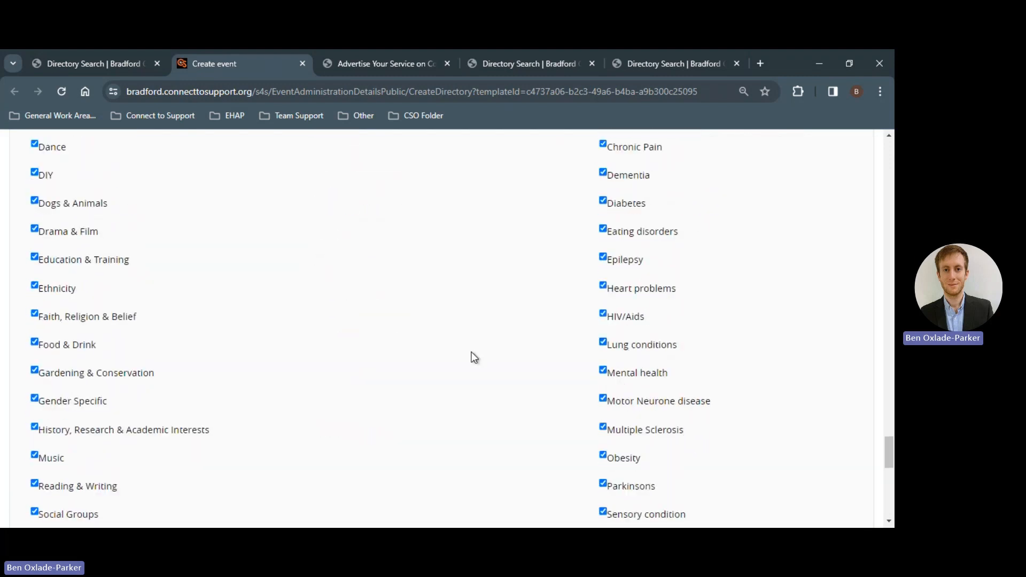
scroll(481, 369, "down", 3)
scroll(439, 359, "down", 1)
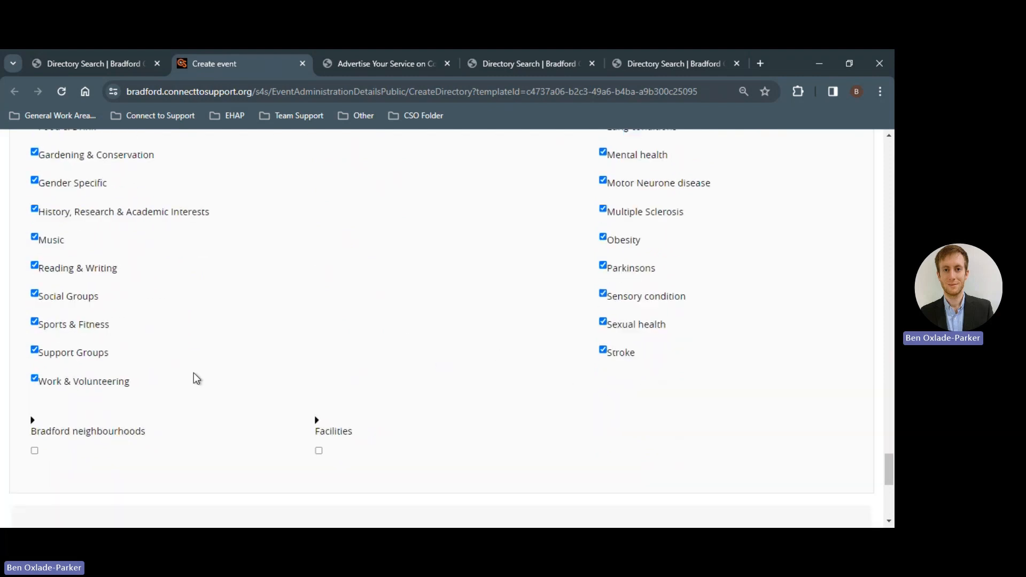
- Expand Bradford neighbourhoods and examine its list of areas without selecting any
left_click(33, 419)
scroll(128, 401, "down", 4)
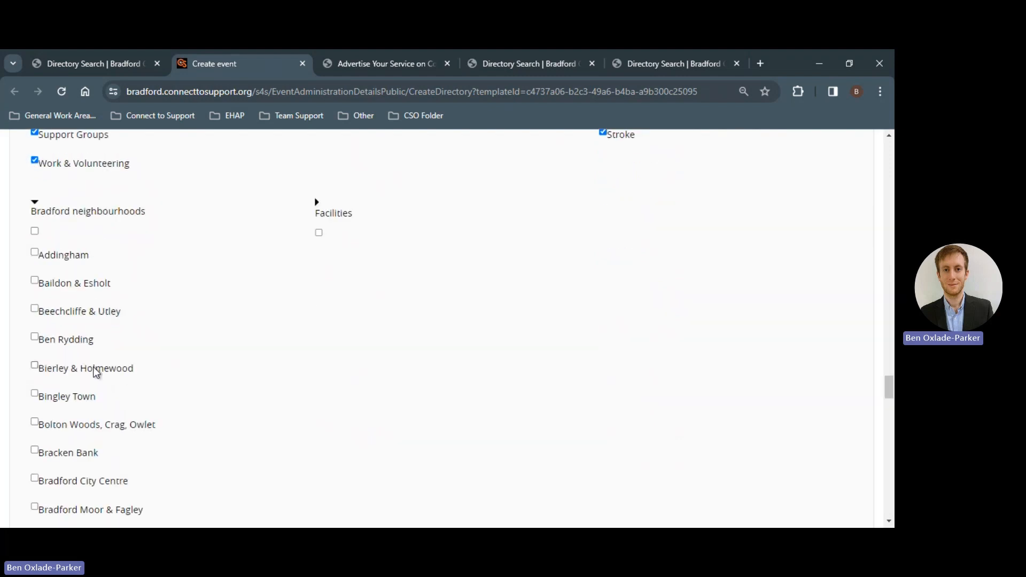
scroll(93, 369, "down", 12)
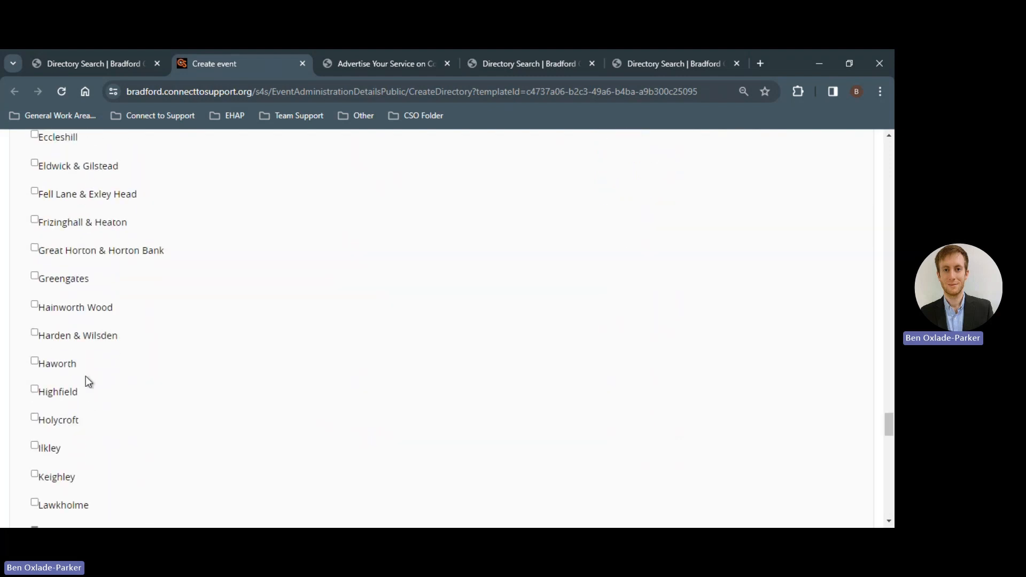
scroll(85, 376, "down", 12)
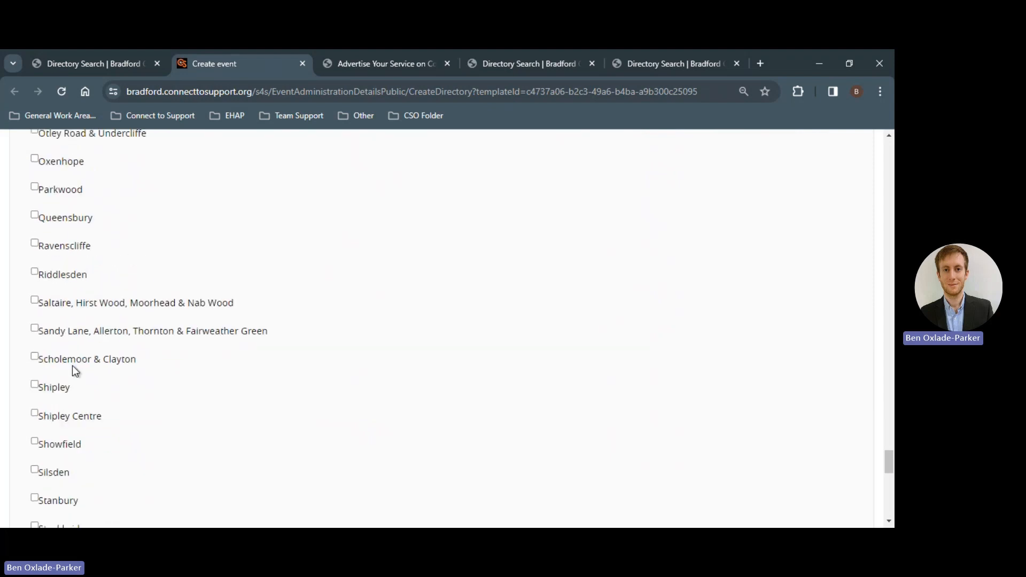
scroll(72, 366, "down", 12)
scroll(67, 350, "up", 16)
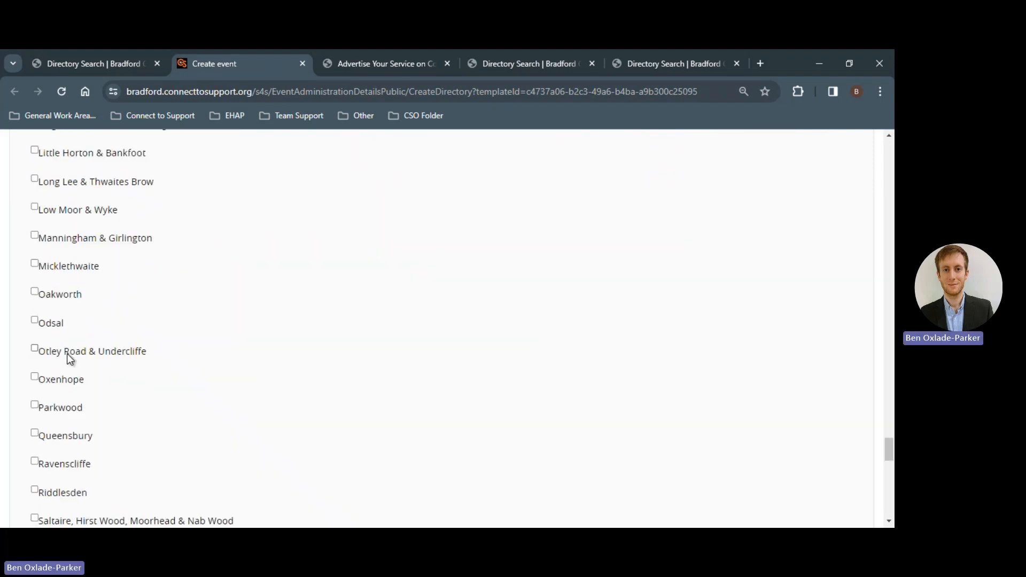
scroll(68, 353, "up", 20)
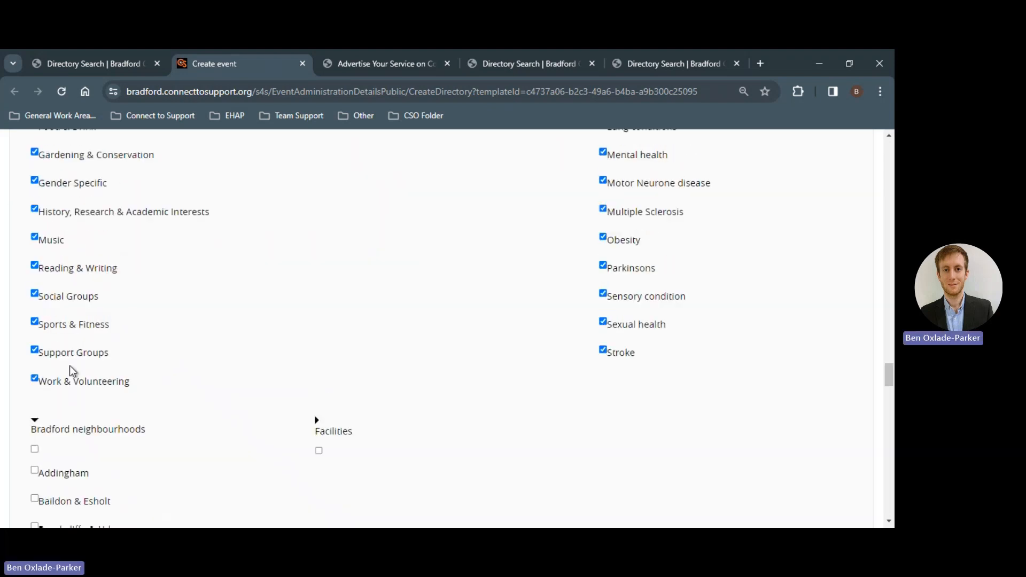
- Select all Facilities: computers/IT, kitchen or cafe, parking, toilet facilities, wheelchair accessible and Wi-Fi
scroll(70, 366, "down", 4)
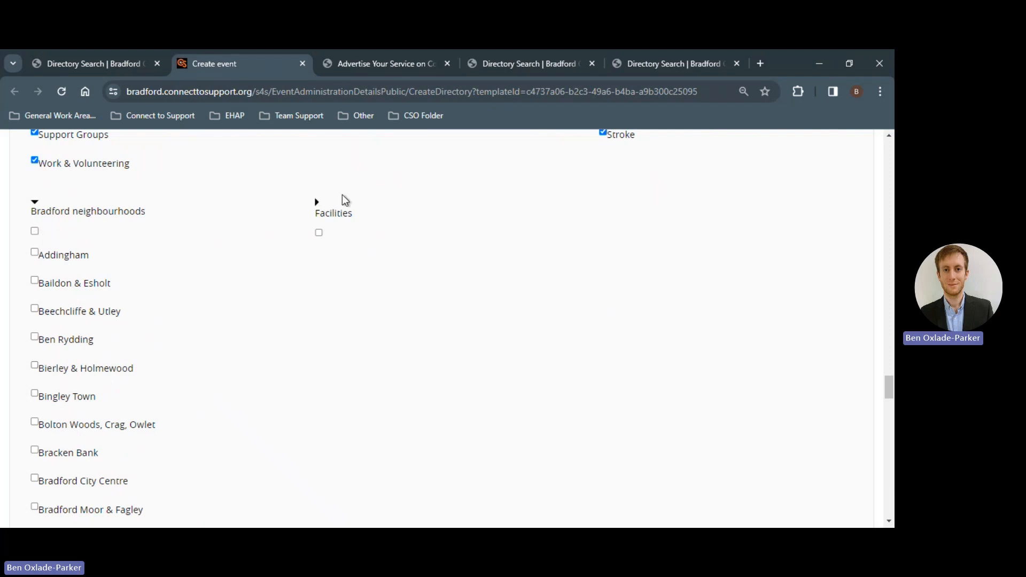
left_click(316, 203)
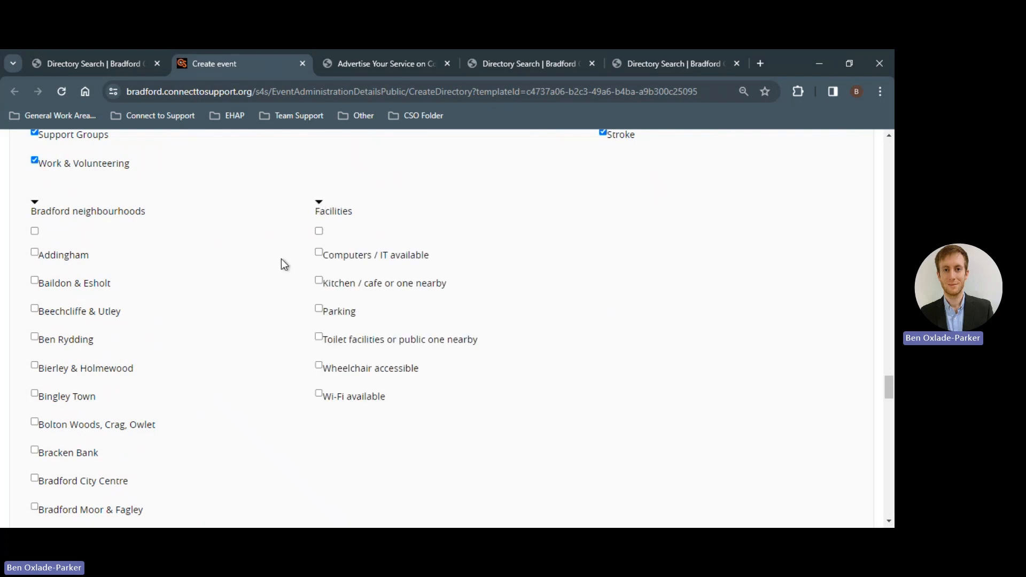
left_click(319, 232)
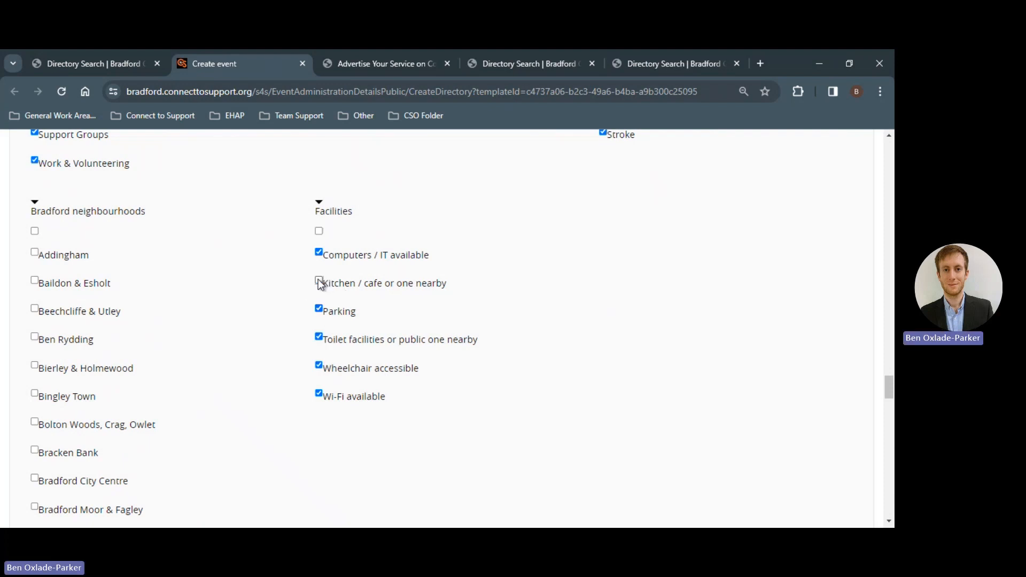
left_click(319, 232)
- Use the entered postcode as the listing's geolocation
scroll(236, 273, "down", 13)
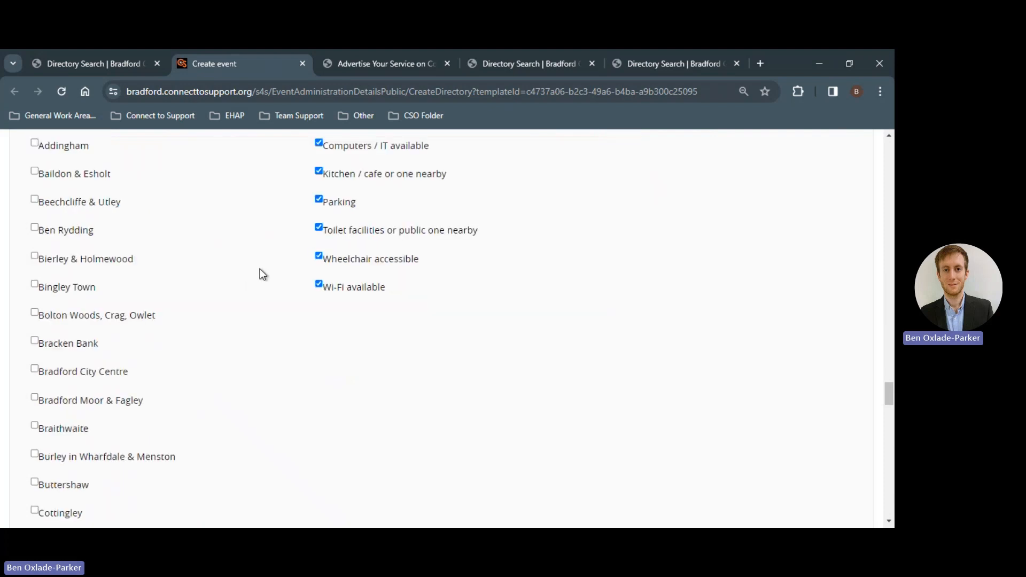
scroll(266, 254, "down", 15)
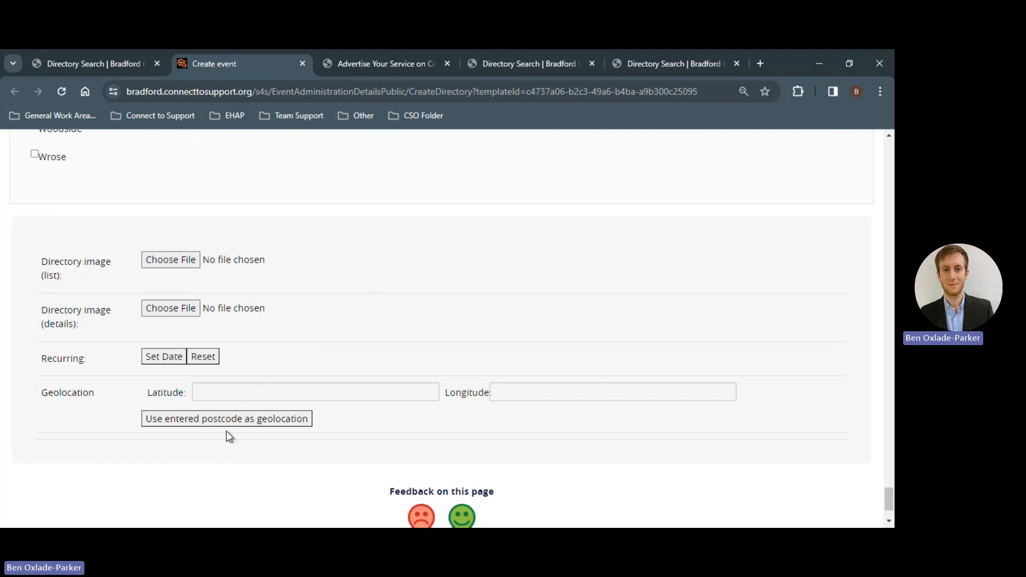
left_click(189, 425)
left_click(327, 421)
- Submit the completed example listing and go back to the Community Directory
scroll(390, 331, "up", 15)
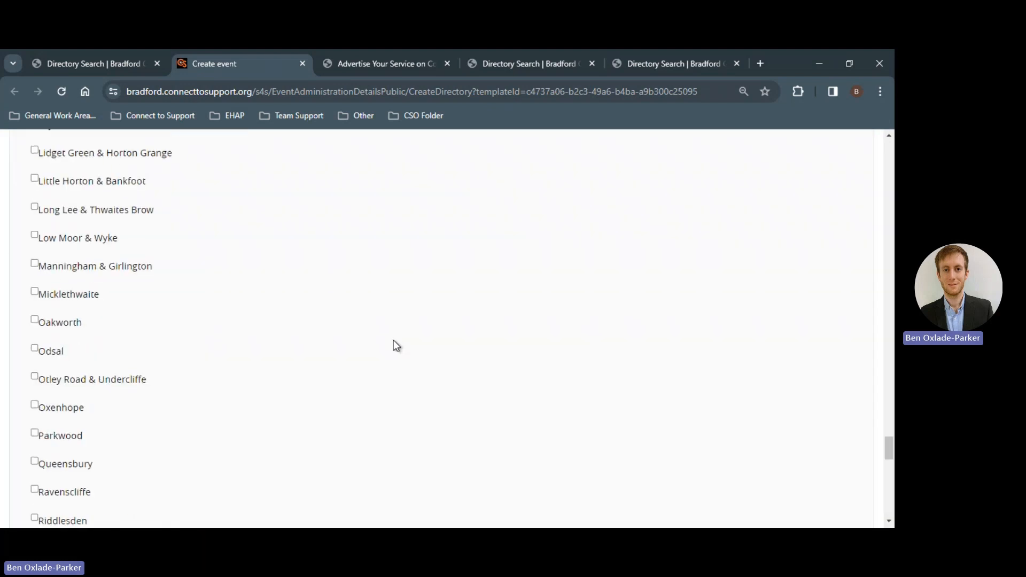
scroll(395, 345, "up", 15)
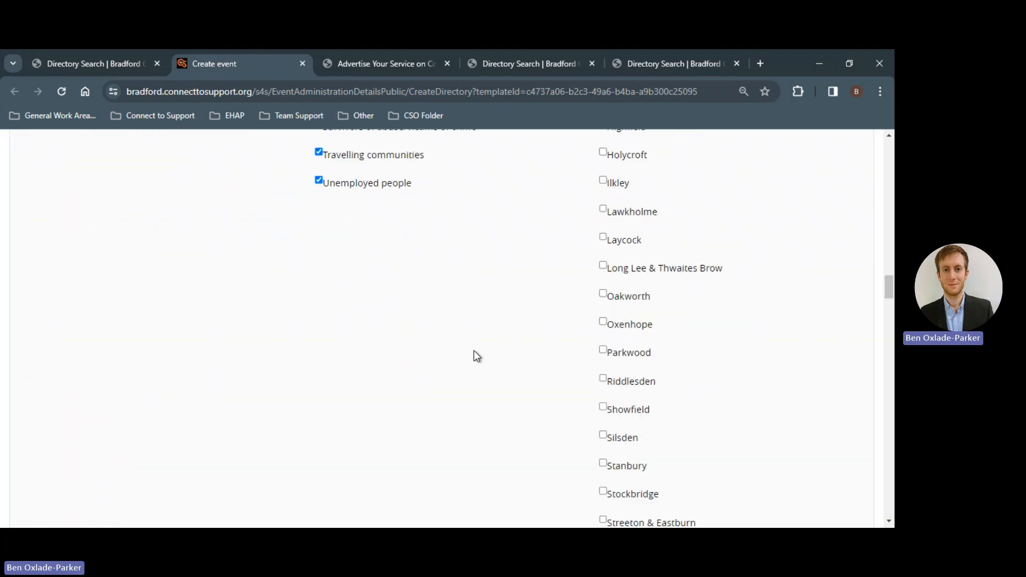
scroll(473, 350, "up", 20)
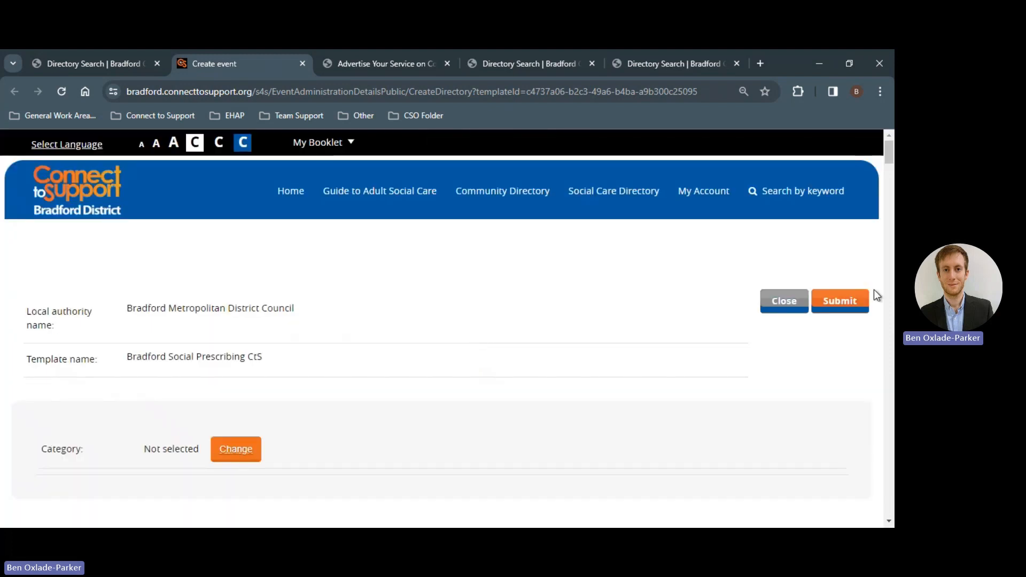
left_click(853, 309)
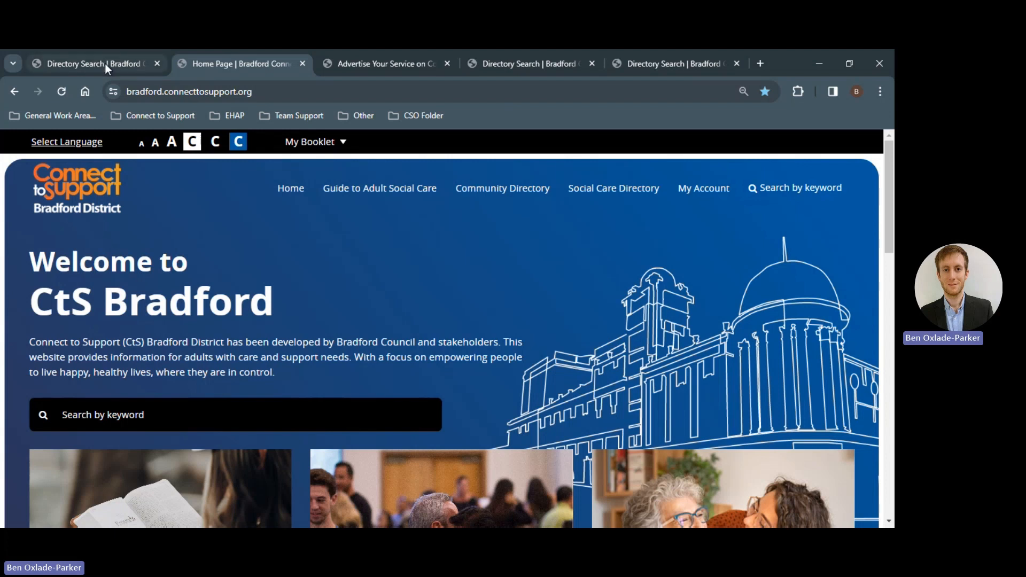
left_click(478, 188)
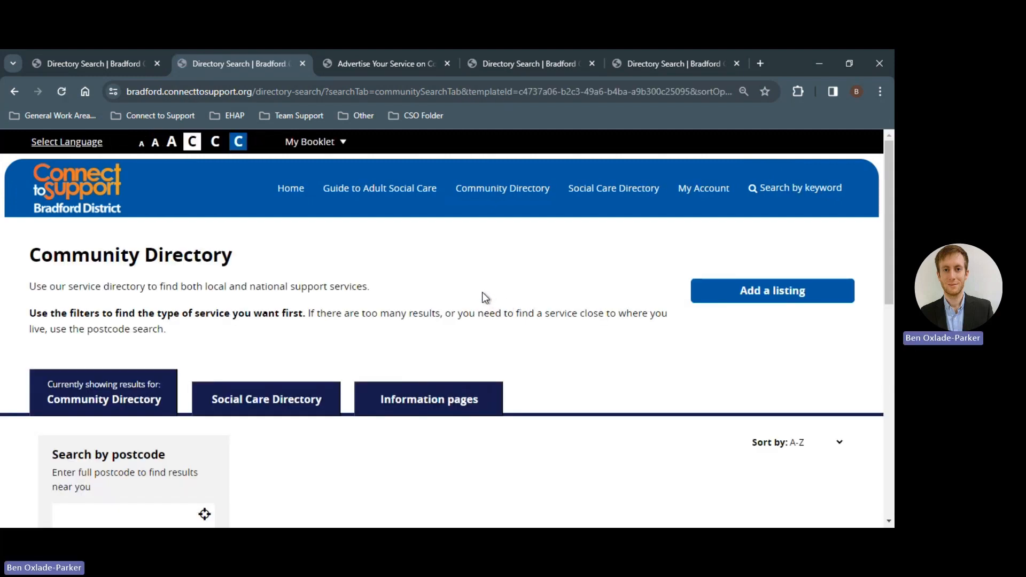
- Examine the service listings in the Community Directory and the search and category filters available beside them
scroll(482, 292, "down", 2)
scroll(359, 241, "down", 15)
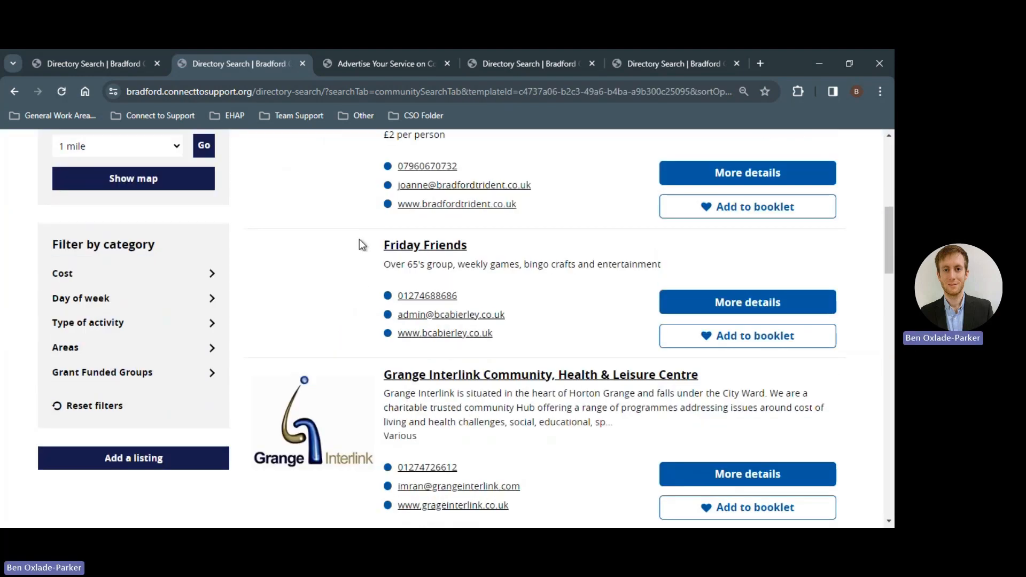
scroll(356, 270, "down", 15)
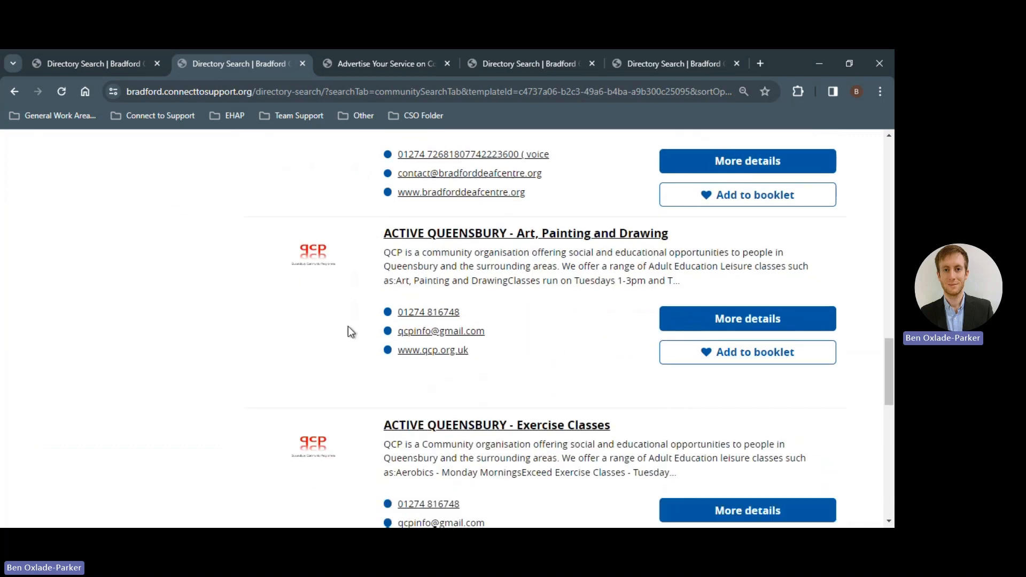
scroll(358, 314, "up", 20)
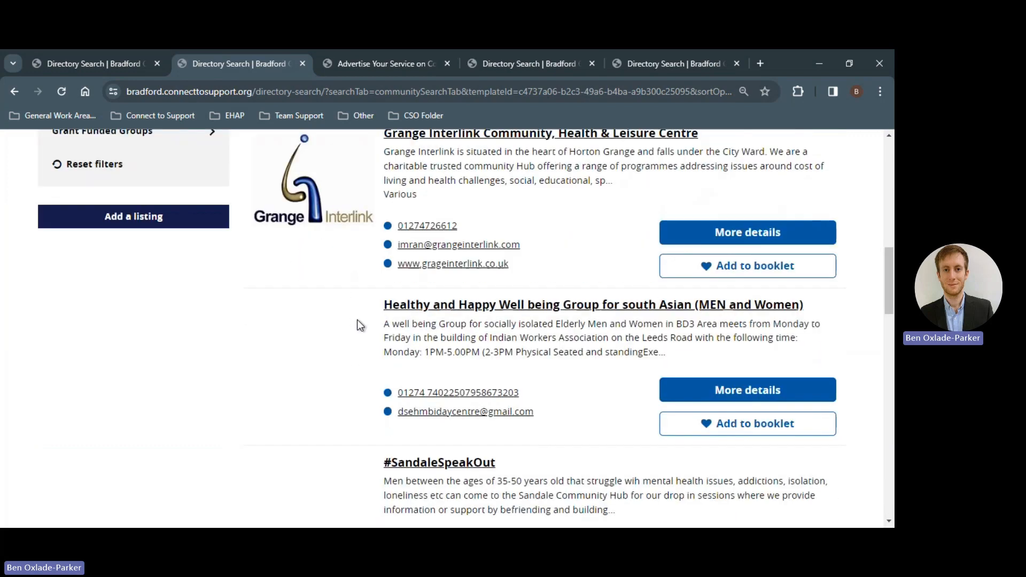
scroll(367, 343, "down", 5)
scroll(294, 279, "up", 2)
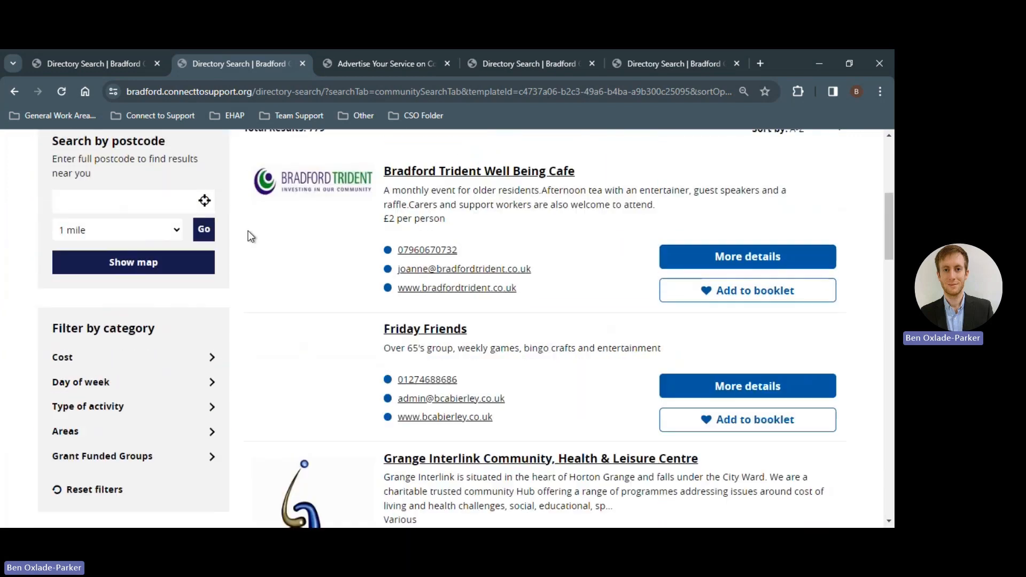
- Search the Community Directory for the keyword "bradford" and look through the matching service listings
scroll(334, 340, "up", 6)
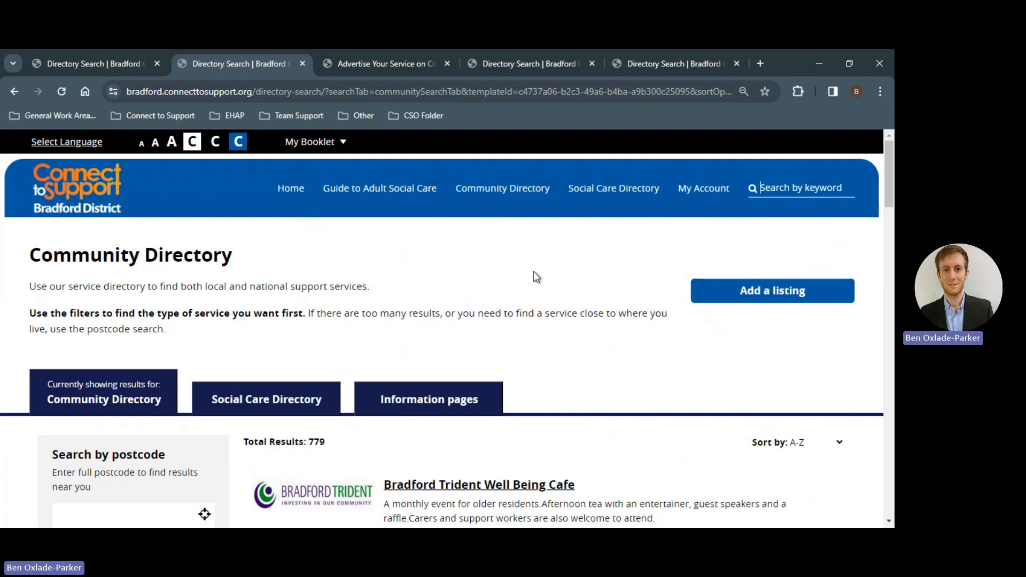
type("bradford")
key("Return")
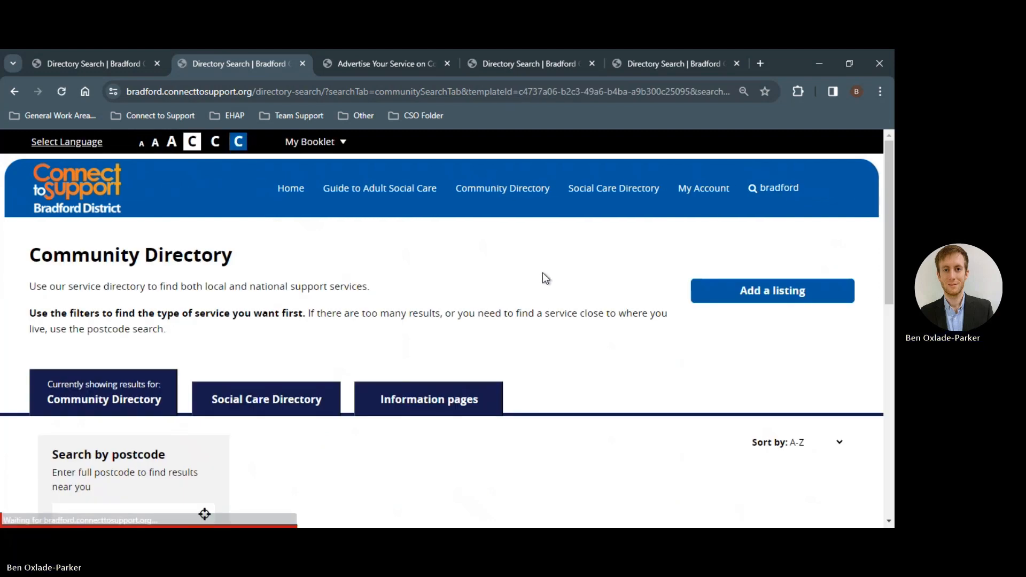
scroll(405, 275, "down", 4)
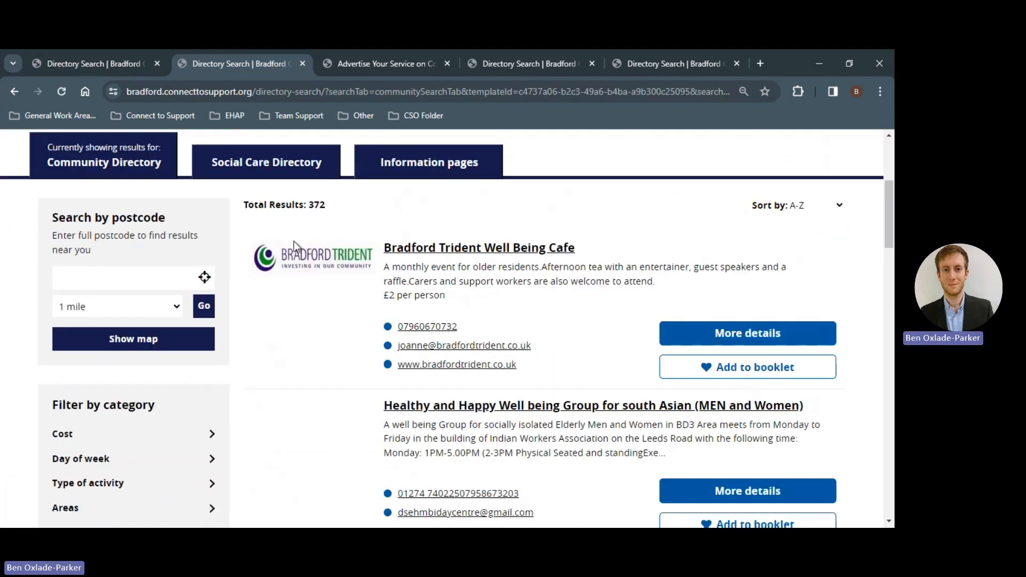
scroll(336, 279, "down", 1)
scroll(337, 269, "down", 8)
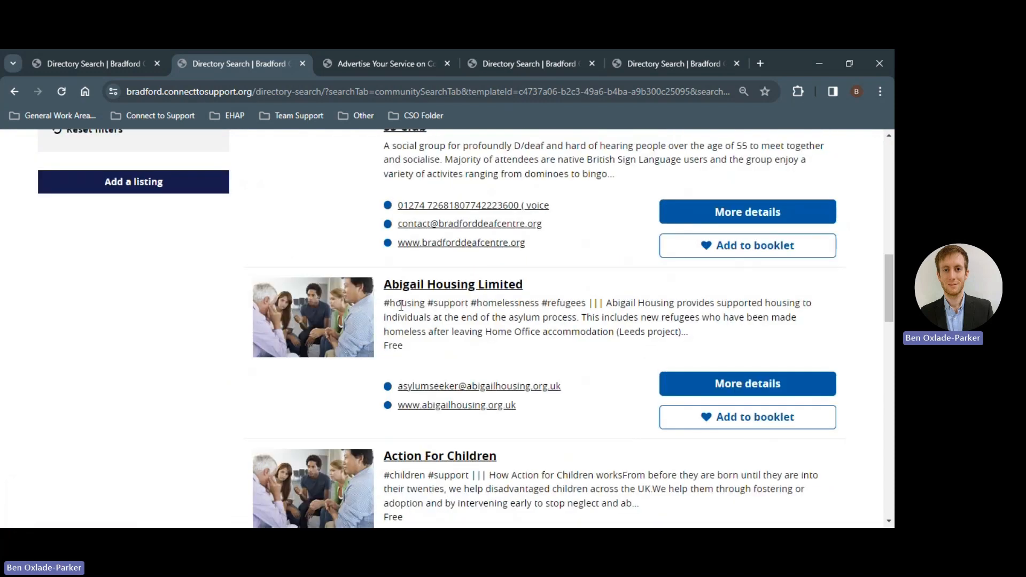
scroll(512, 319, "up", 11)
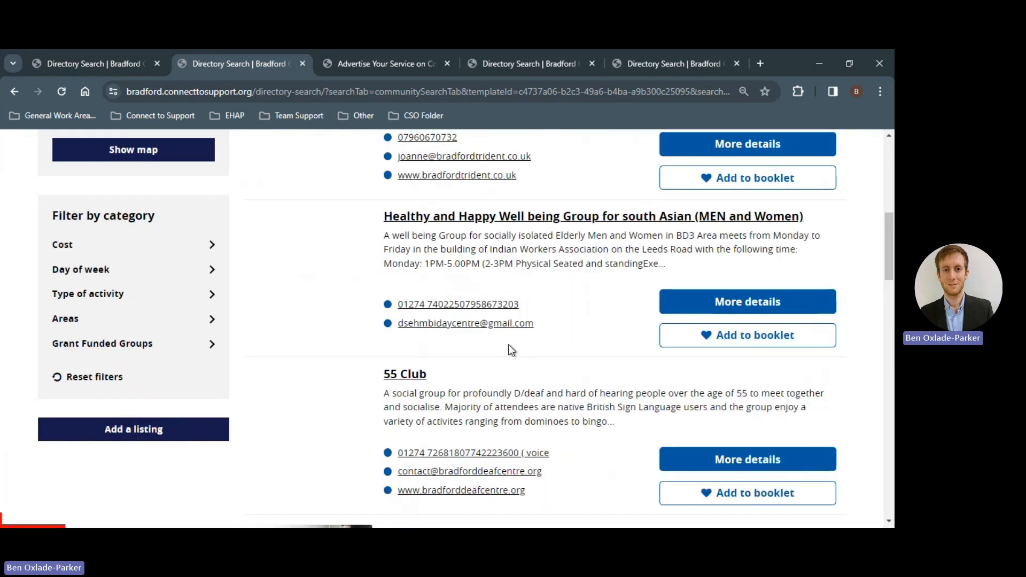
scroll(483, 405, "up", 3)
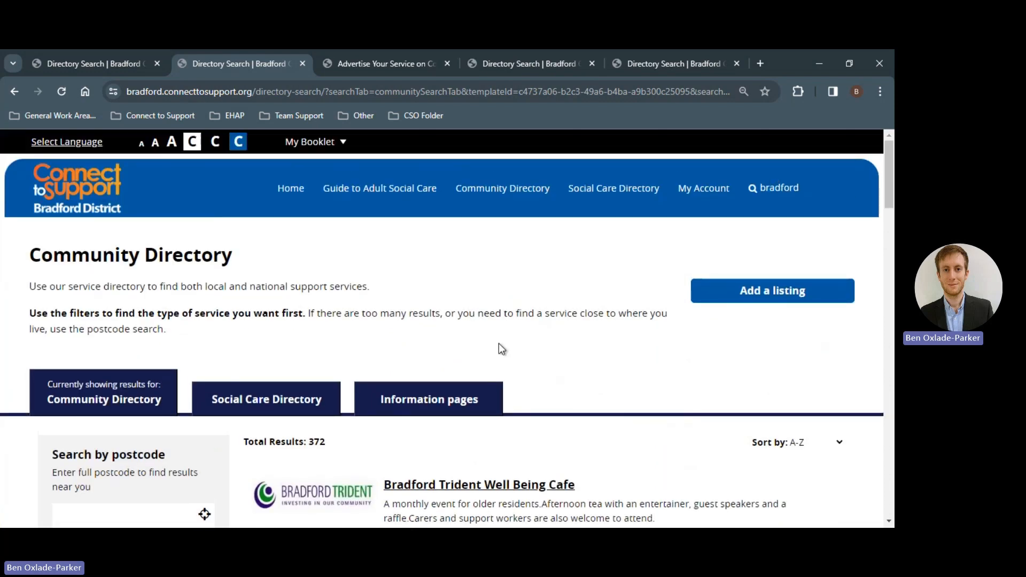
scroll(501, 349, "down", 4)
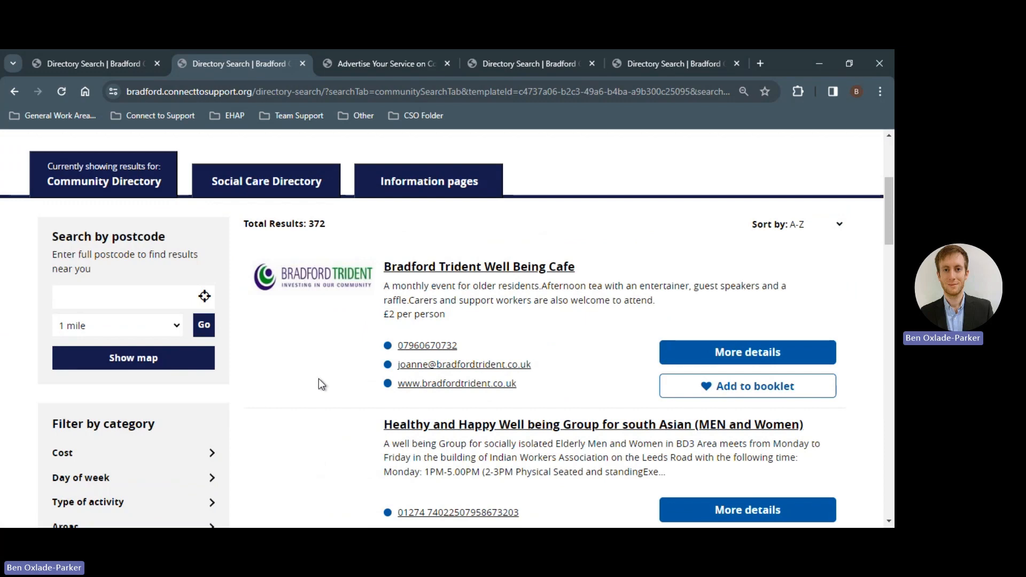
scroll(320, 383, "up", 4)
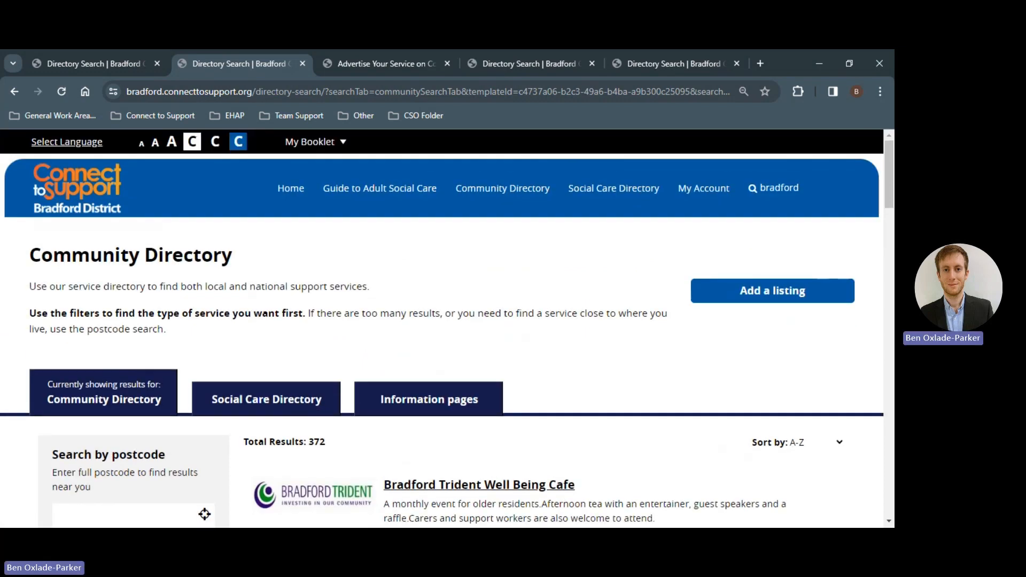